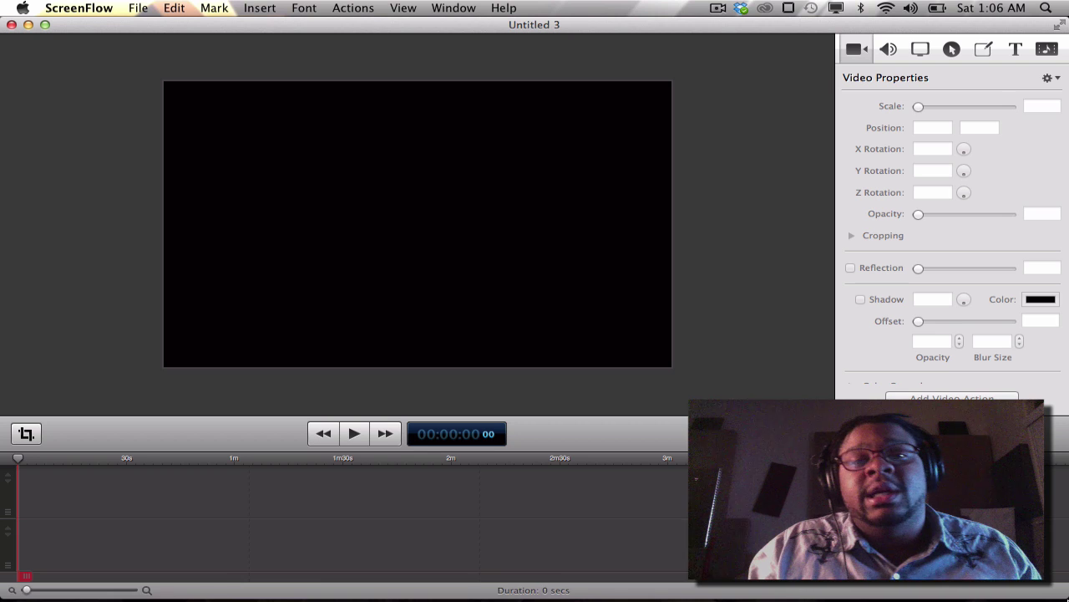
- Bring Pro Tools in front of ScreenFlow, showing the 'look into the mirror test' mixer
mouse_move(683, 593)
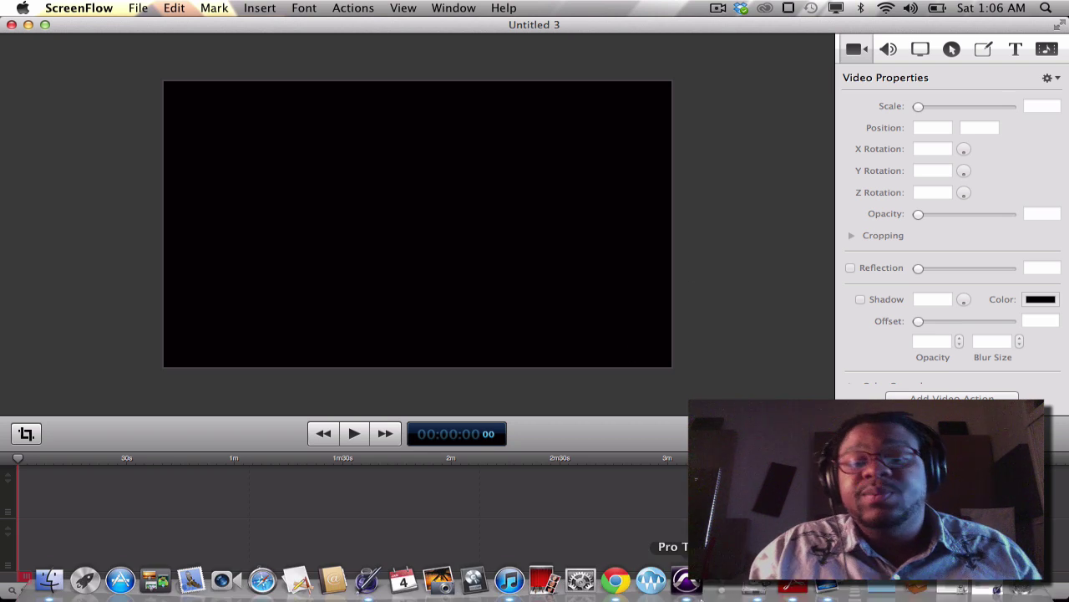
left_click(684, 577)
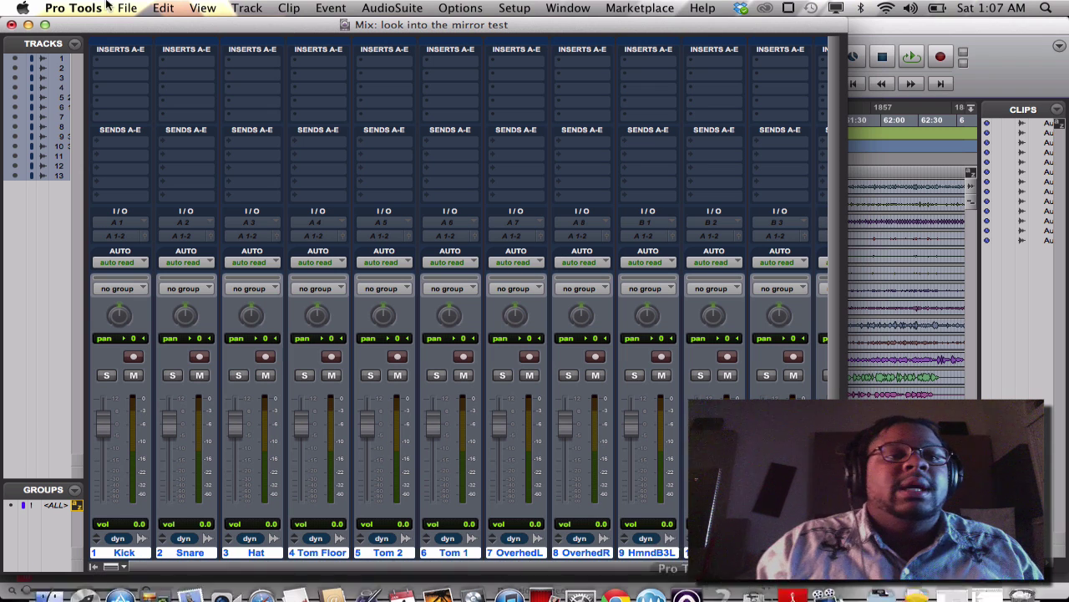
left_click(46, 25)
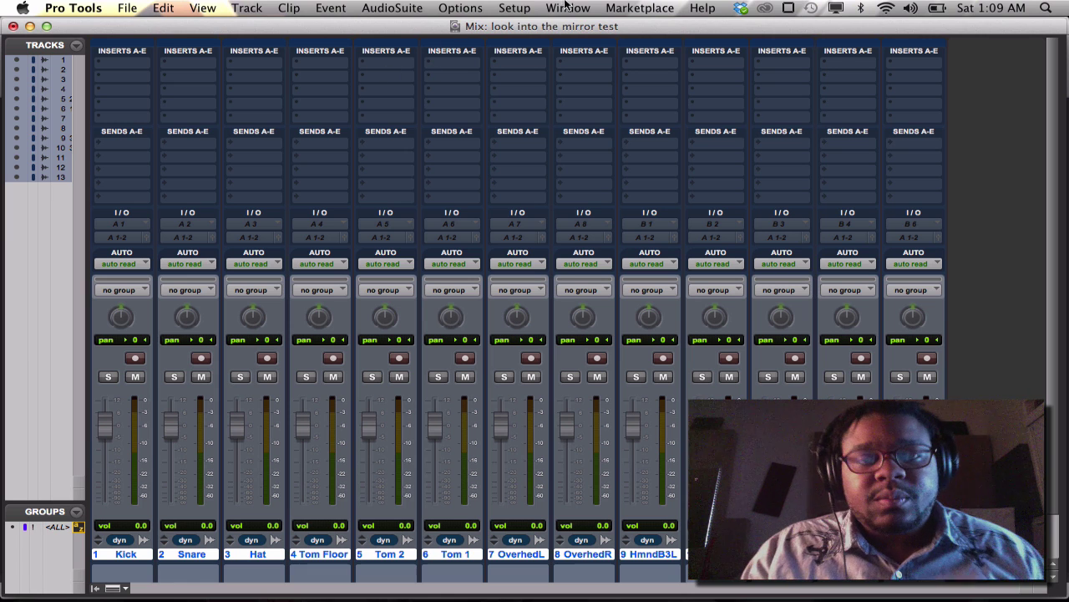
- Open Hardware Setup from the Setup menu for the Pro Tools Aggregate I/O peripheral
left_click(515, 8)
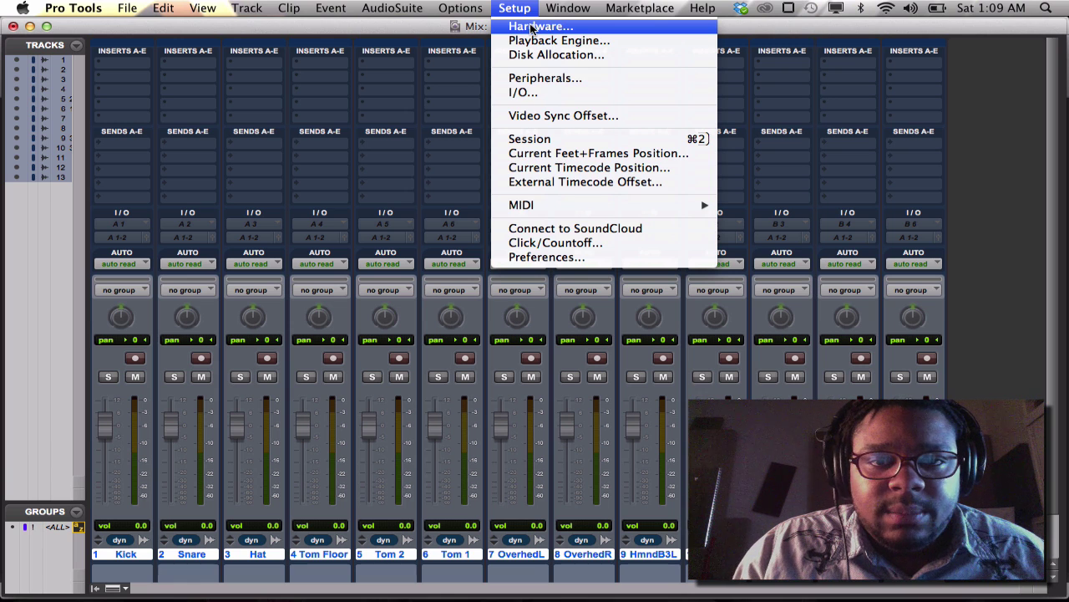
left_click(531, 28)
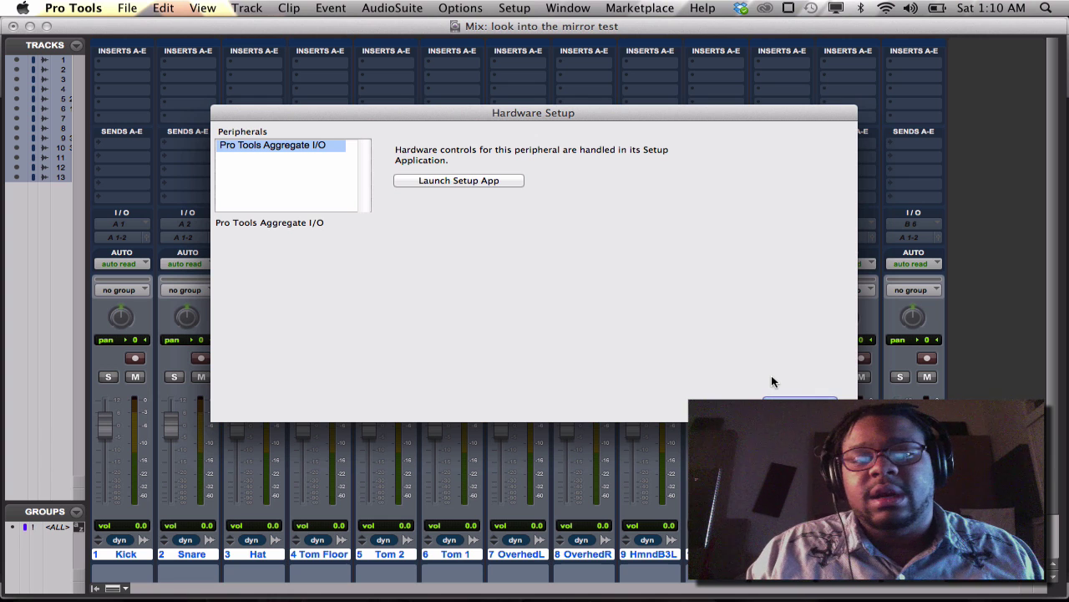
- Close Hardware Setup, keep Pro Tools Aggregate I/O in Playback Engine, and close it unsaved
key("Return")
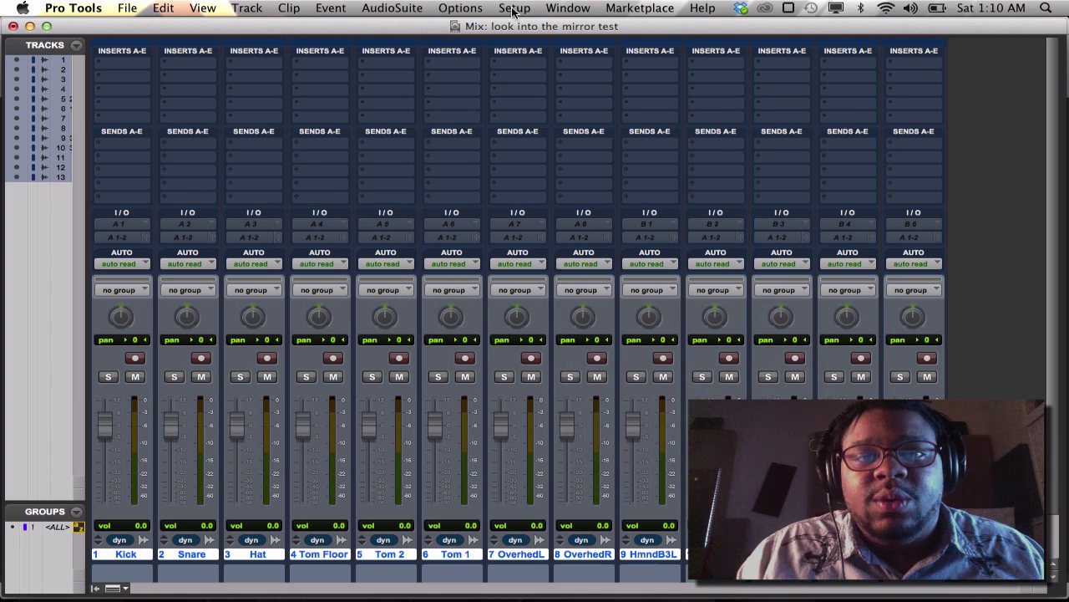
left_click(514, 9)
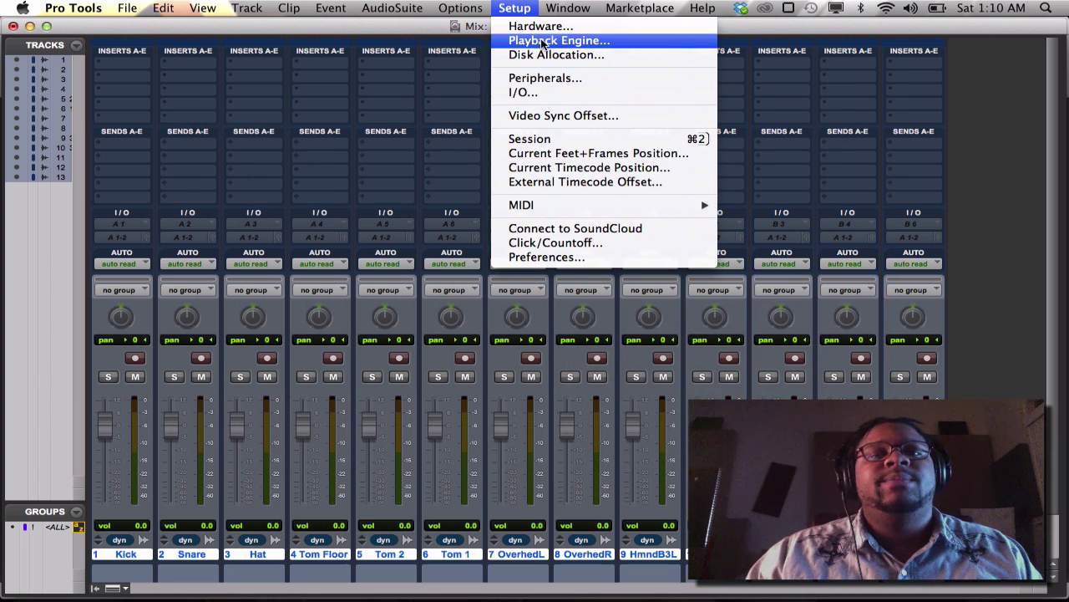
left_click(541, 41)
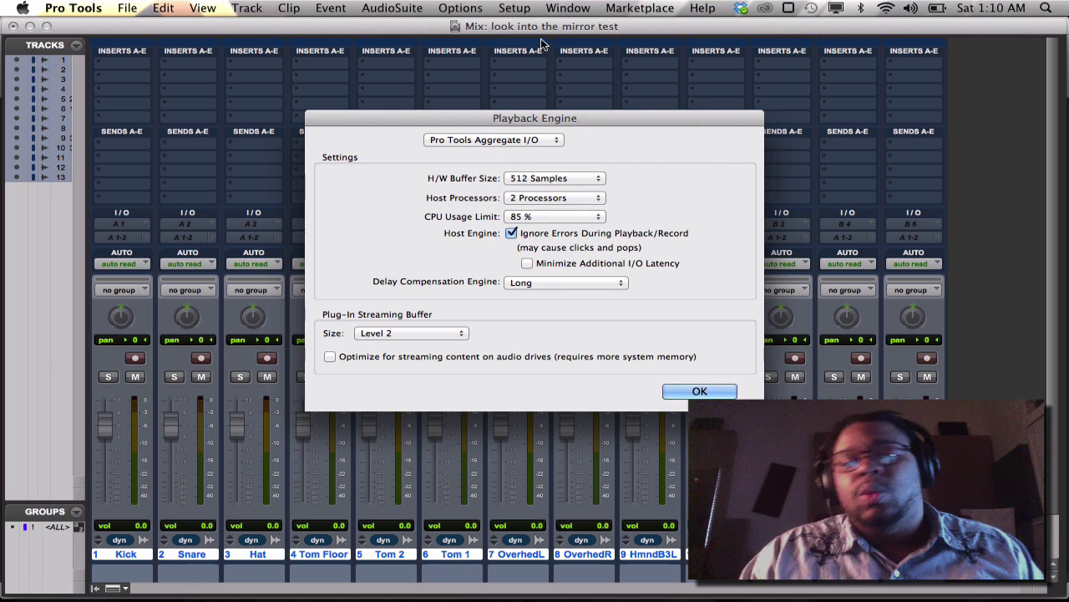
left_click(531, 142)
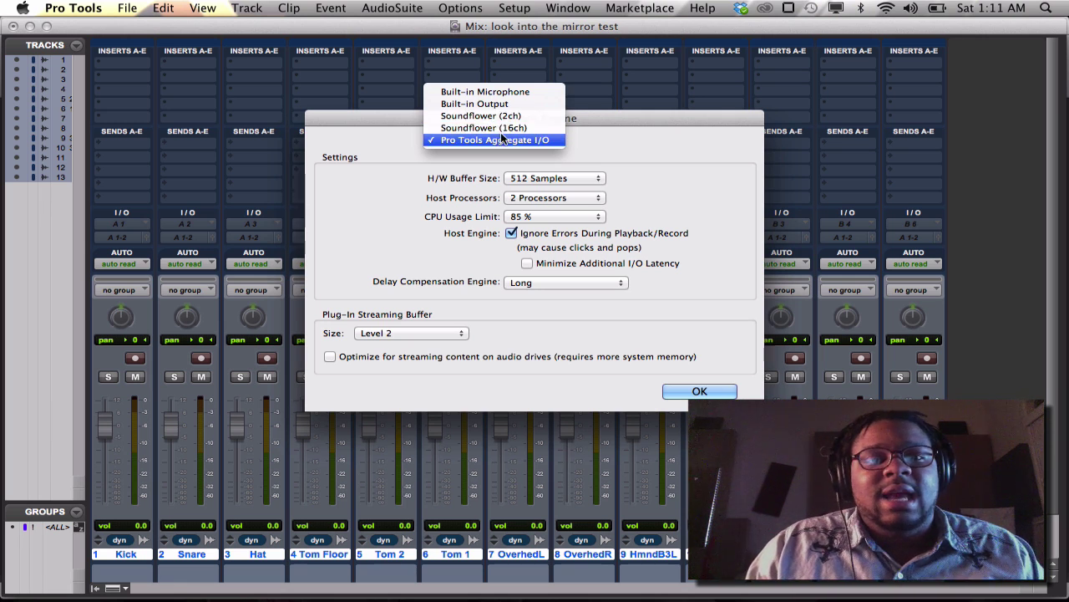
left_click(550, 139)
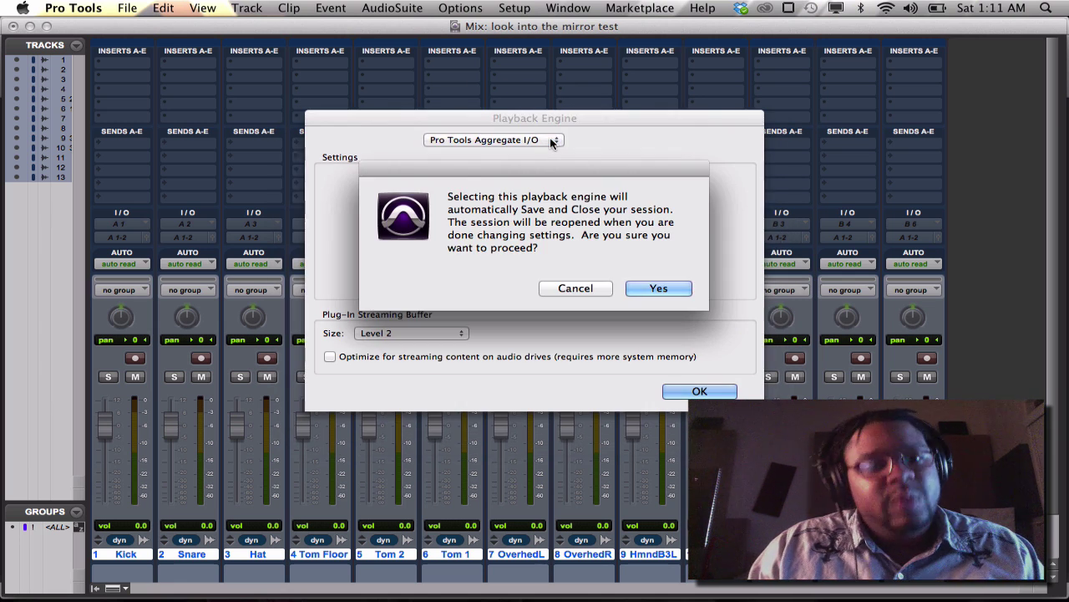
left_click(595, 289)
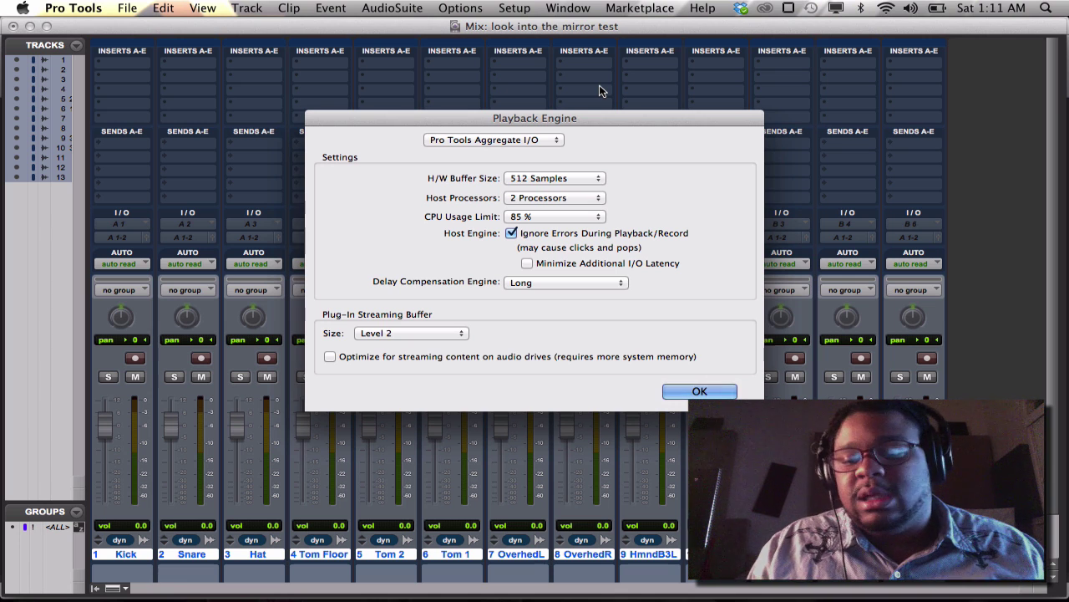
key("Return")
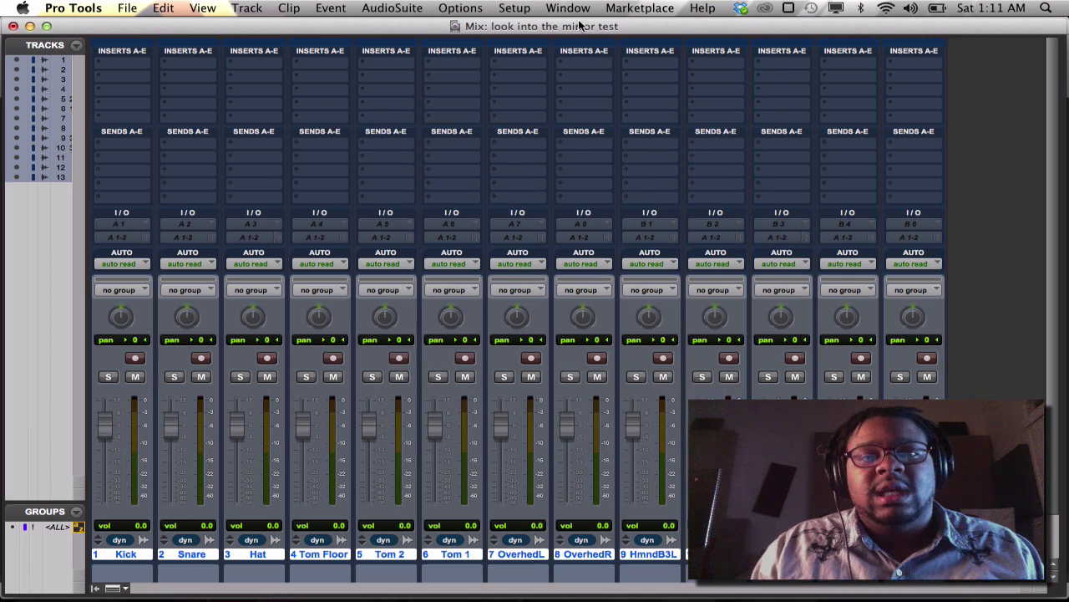
- Open I/O Setup and browse its Input, Output and Bus pages, ending on Input
left_click(515, 8)
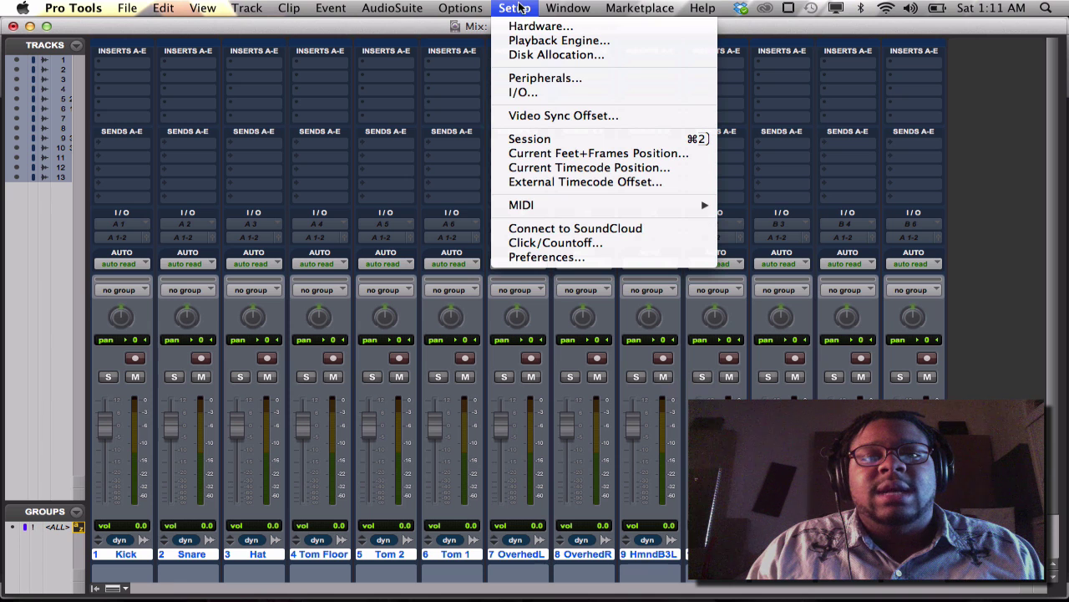
left_click(560, 99)
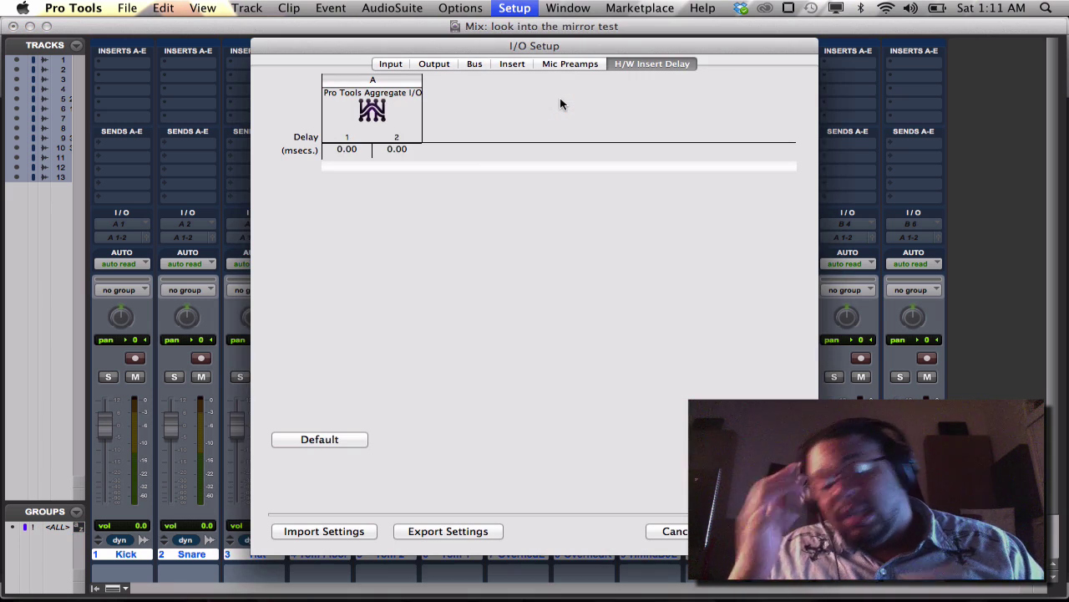
left_click(397, 66)
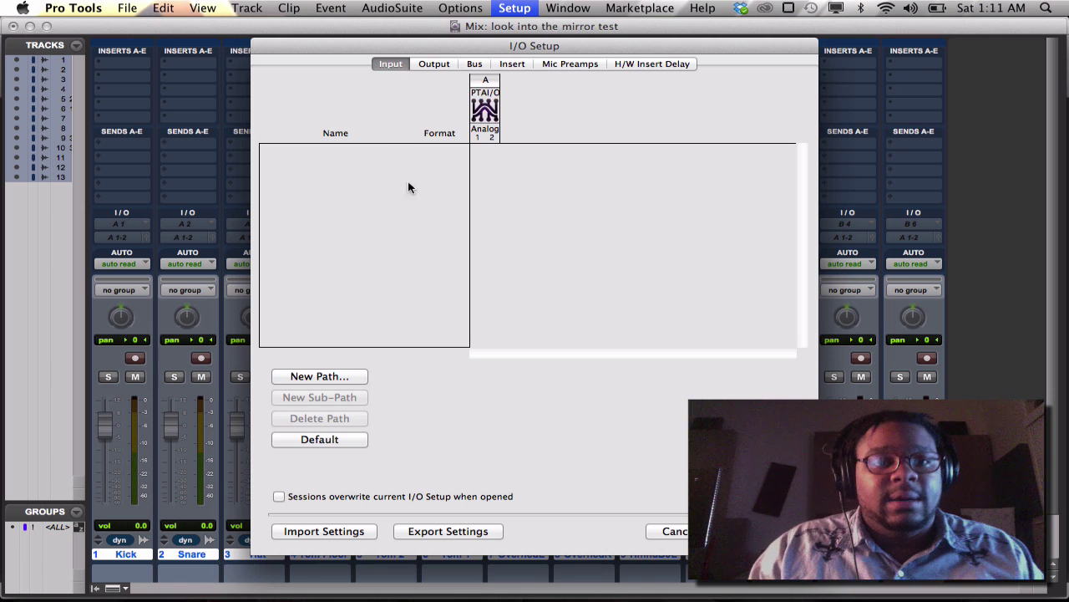
left_click(428, 67)
left_click(477, 66)
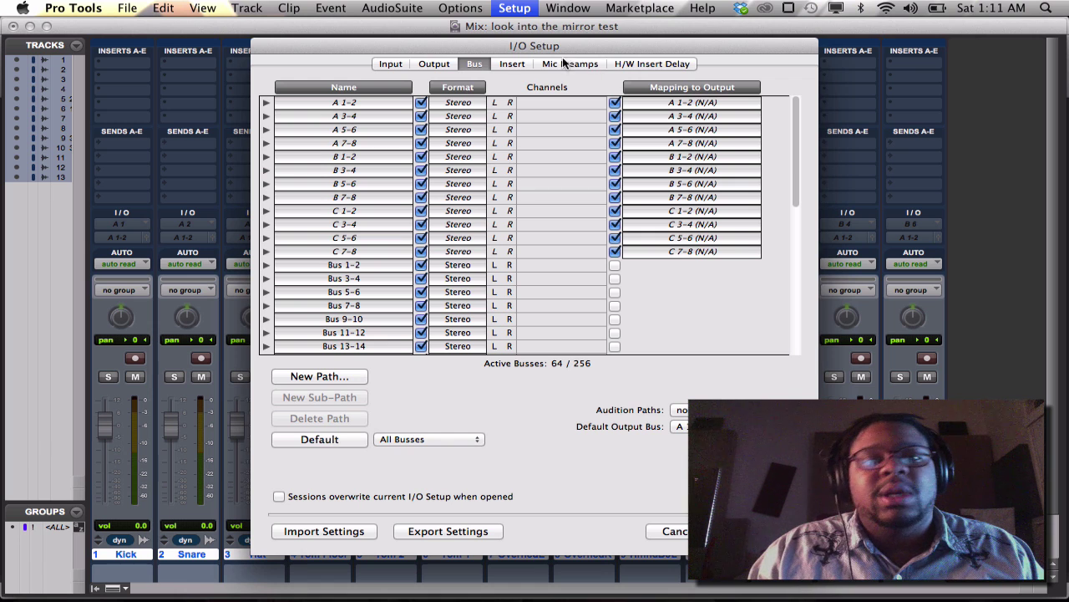
left_click(399, 66)
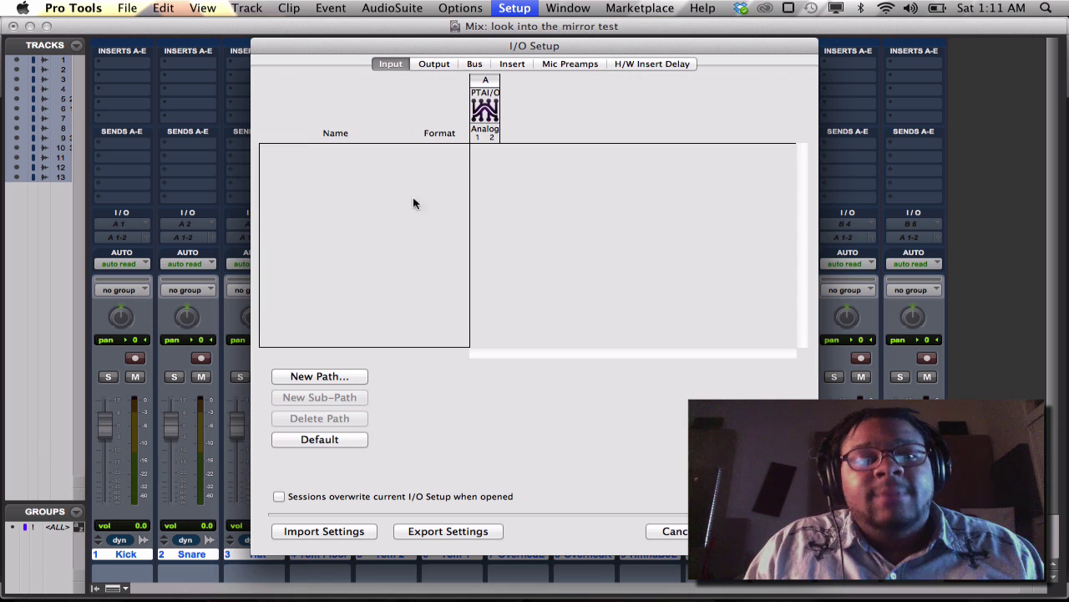
left_click(433, 65)
left_click(391, 65)
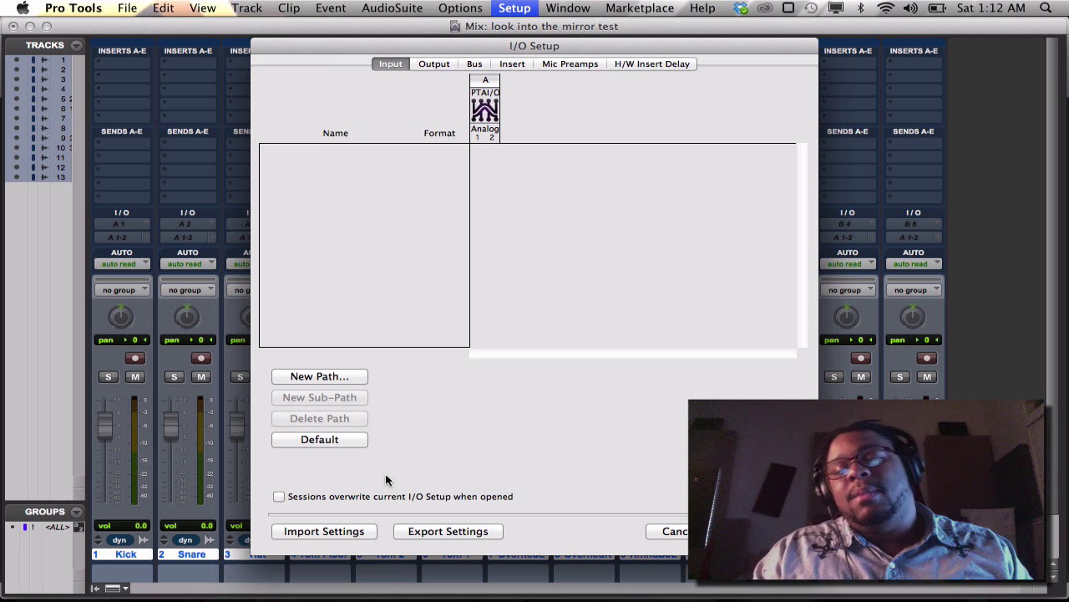
- Restore default inputs, adding stereo Built-in Microphone 1-2 on Analog inputs 1 and 2
left_click(346, 444)
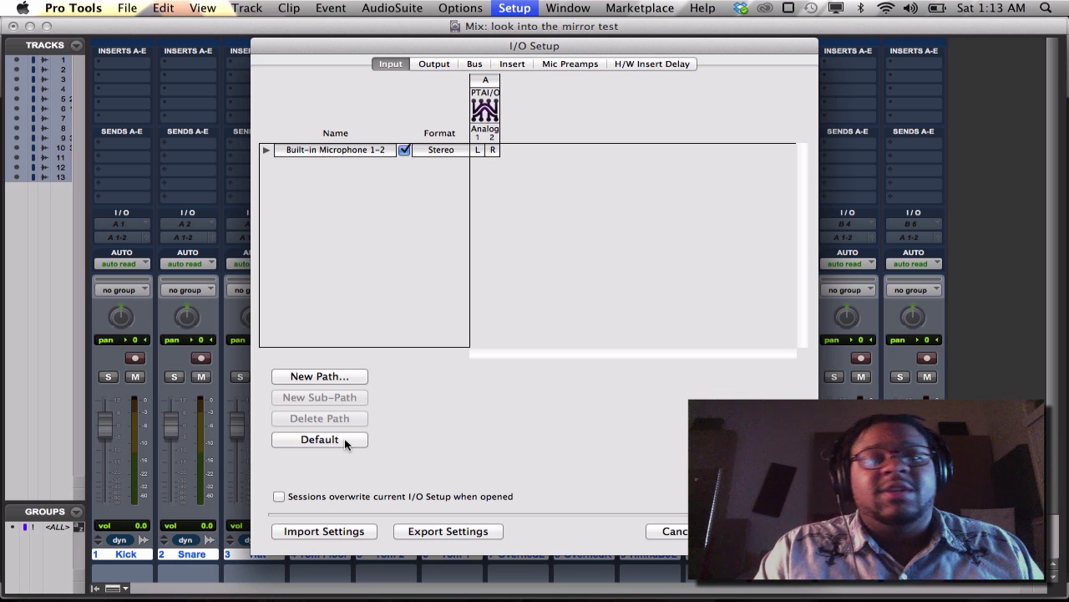
- On the Output page, restore defaults to add stereo Built-in Output 1-2 on outputs 1-2
left_click(436, 67)
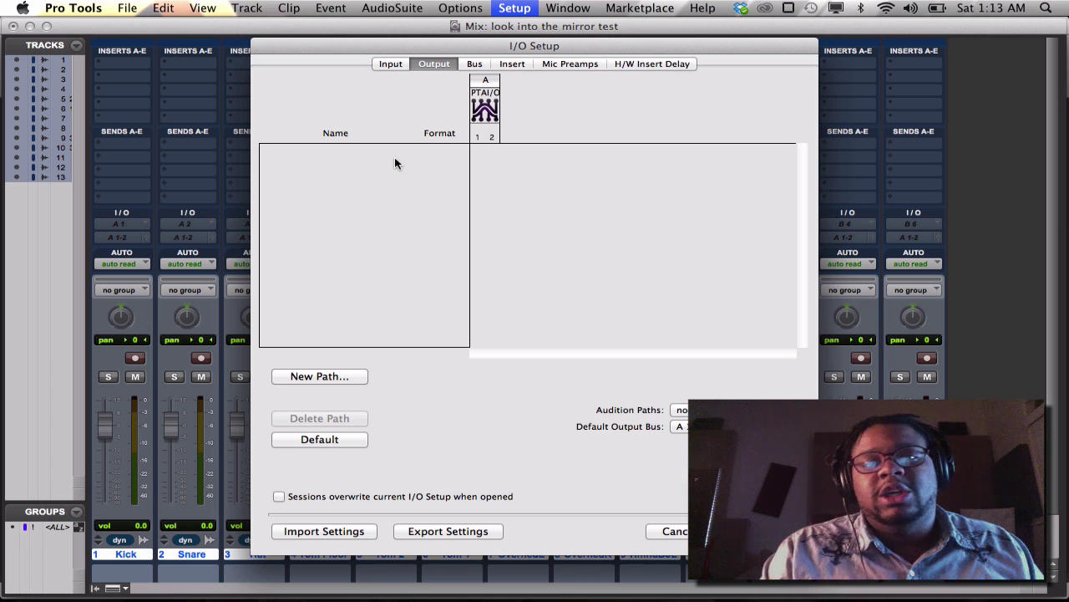
left_click(351, 438)
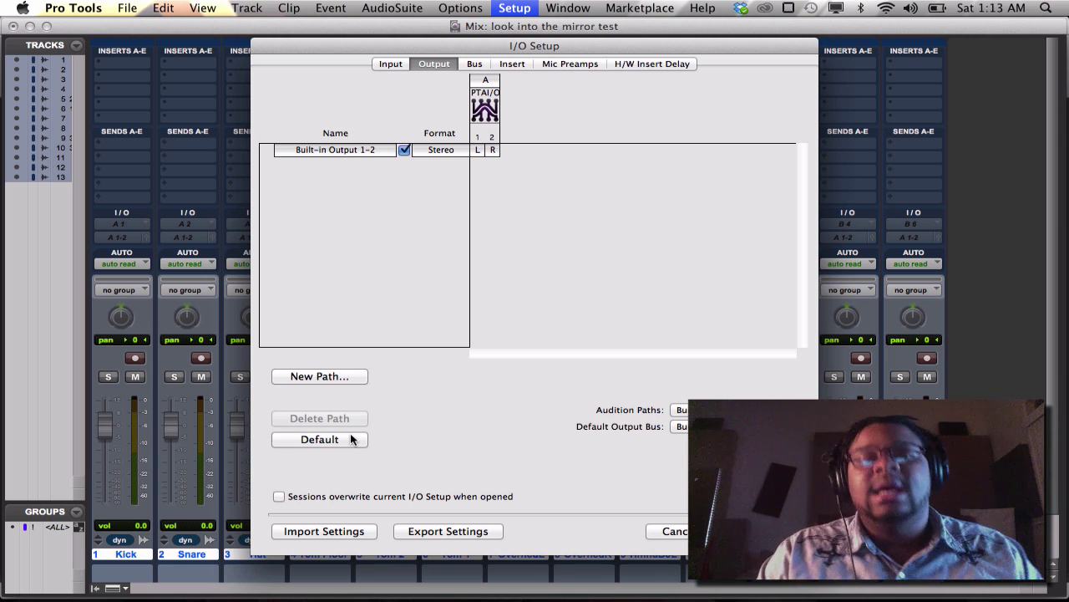
- Delete all A, B and C bus paths and replace them with the default Bus 1-2 onward
left_click(473, 64)
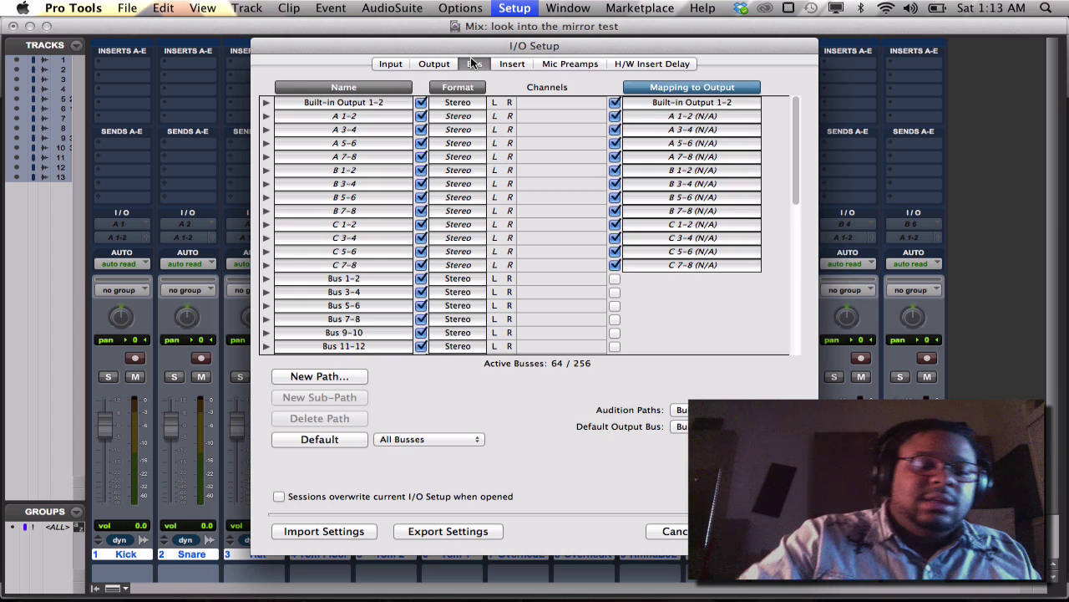
key("super+a")
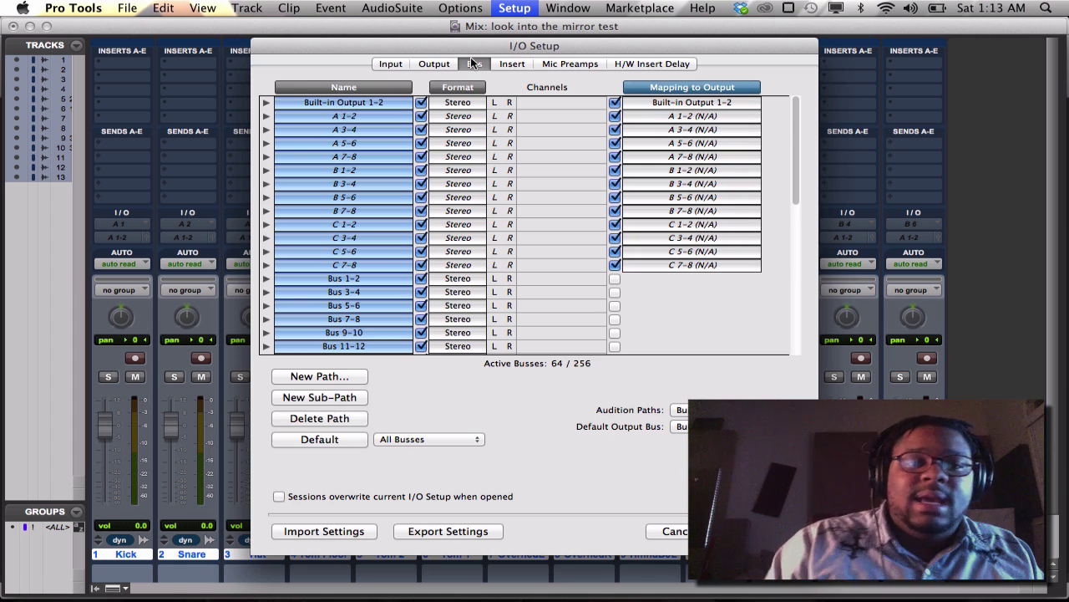
key("Delete")
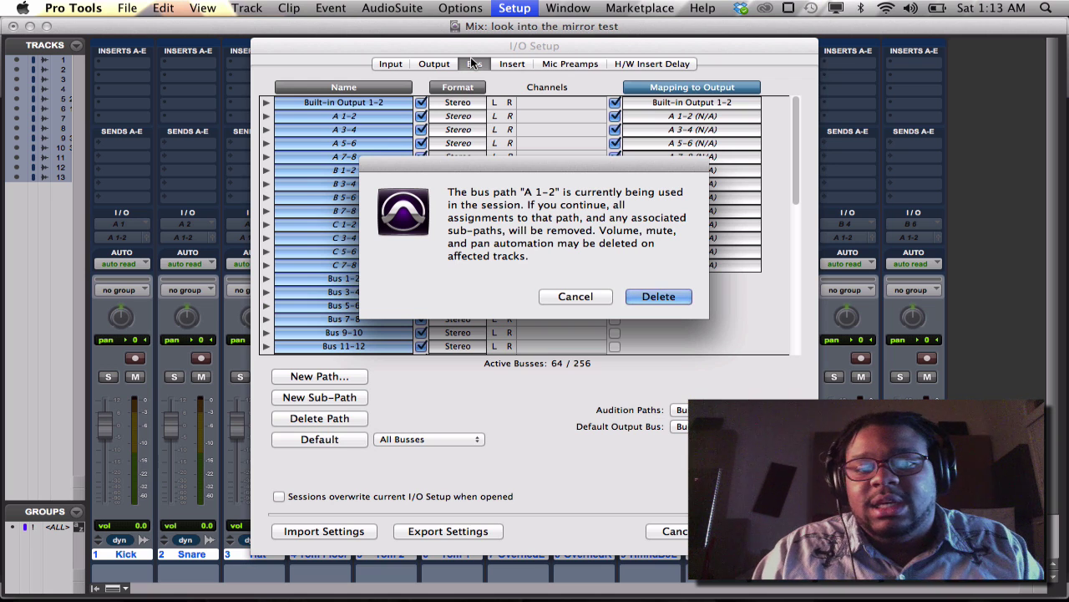
key("Return")
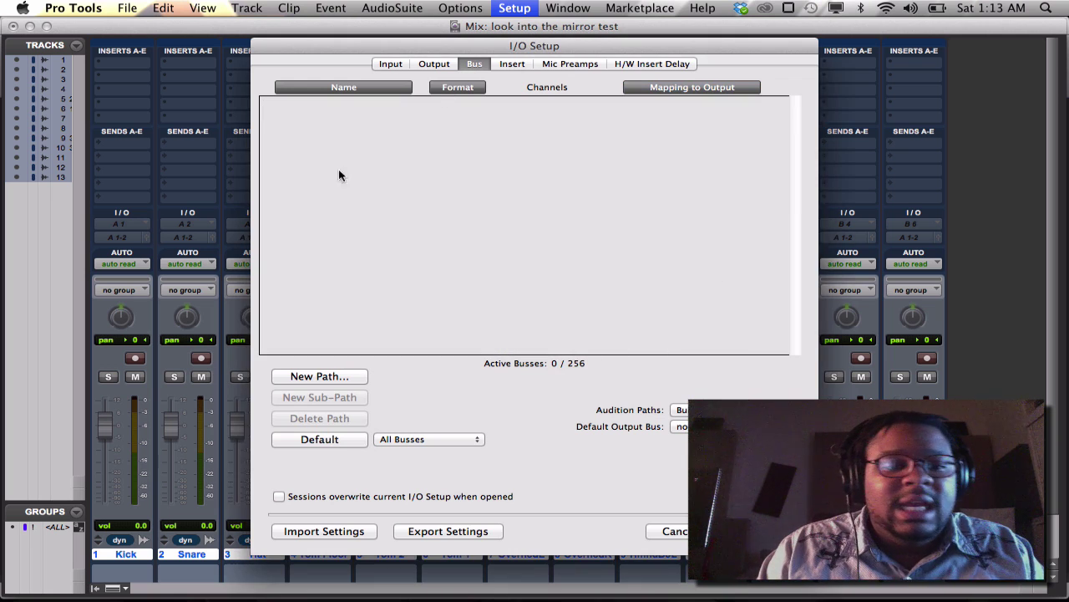
left_click(349, 438)
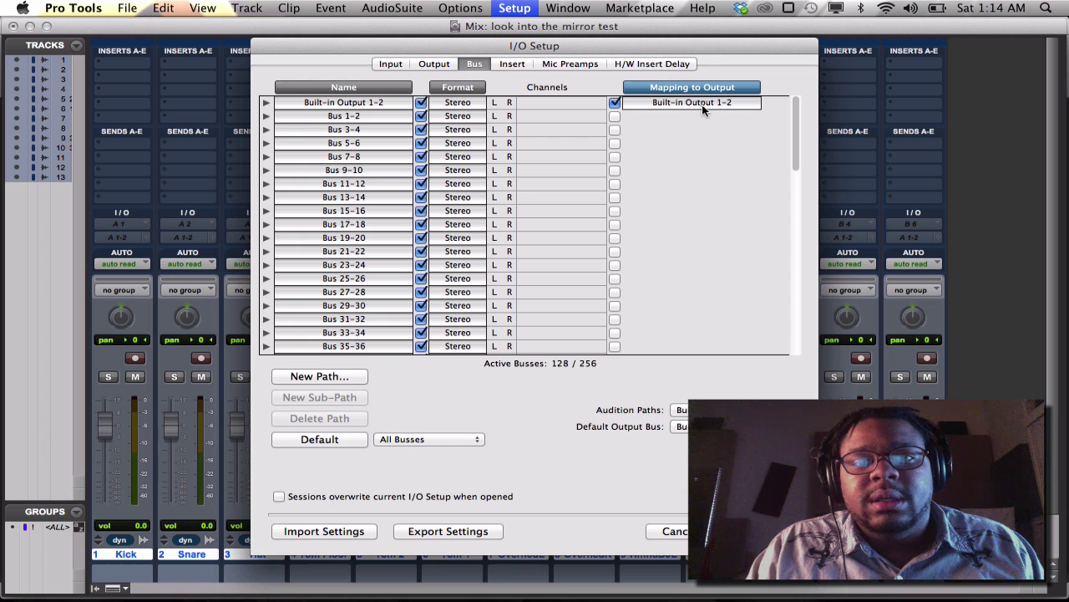
- Browse the Insert, Mic Preamps and H/W Insert Delay pages, ending on the empty Insert page
left_click(513, 65)
left_click(565, 64)
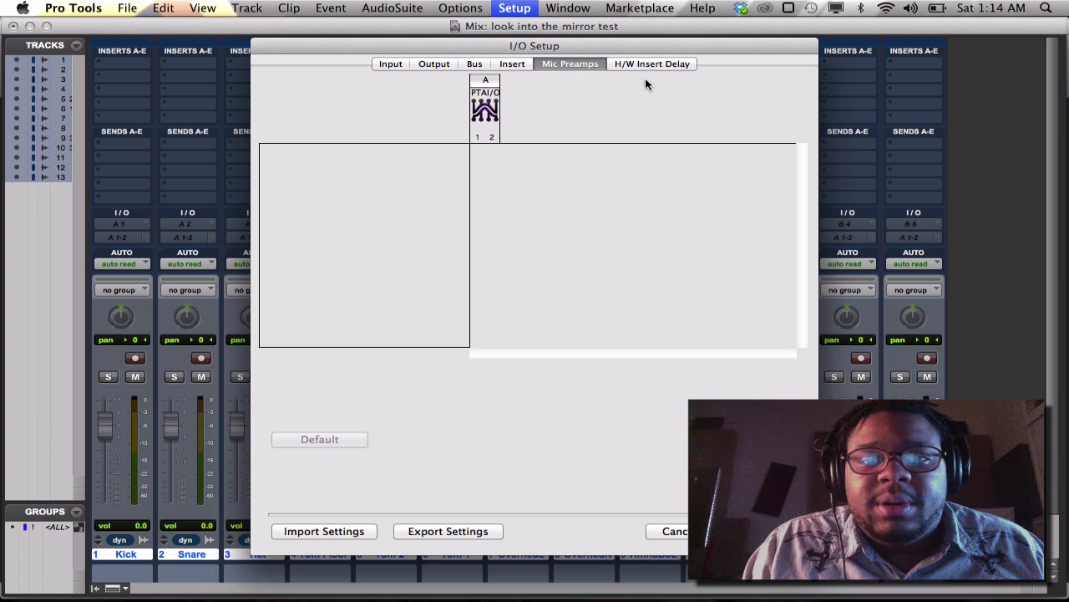
left_click(650, 64)
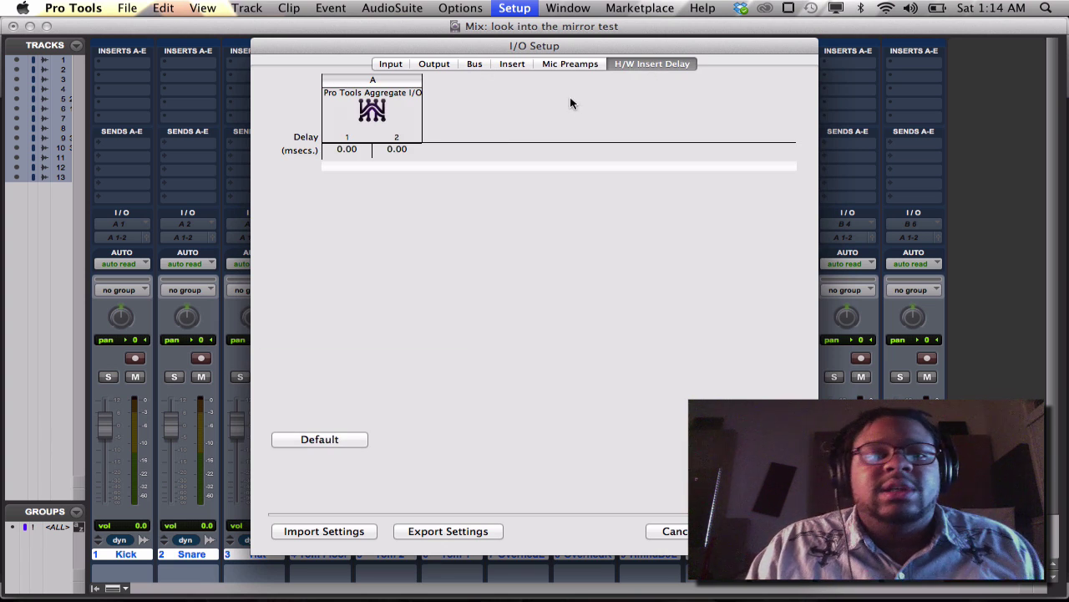
left_click(516, 63)
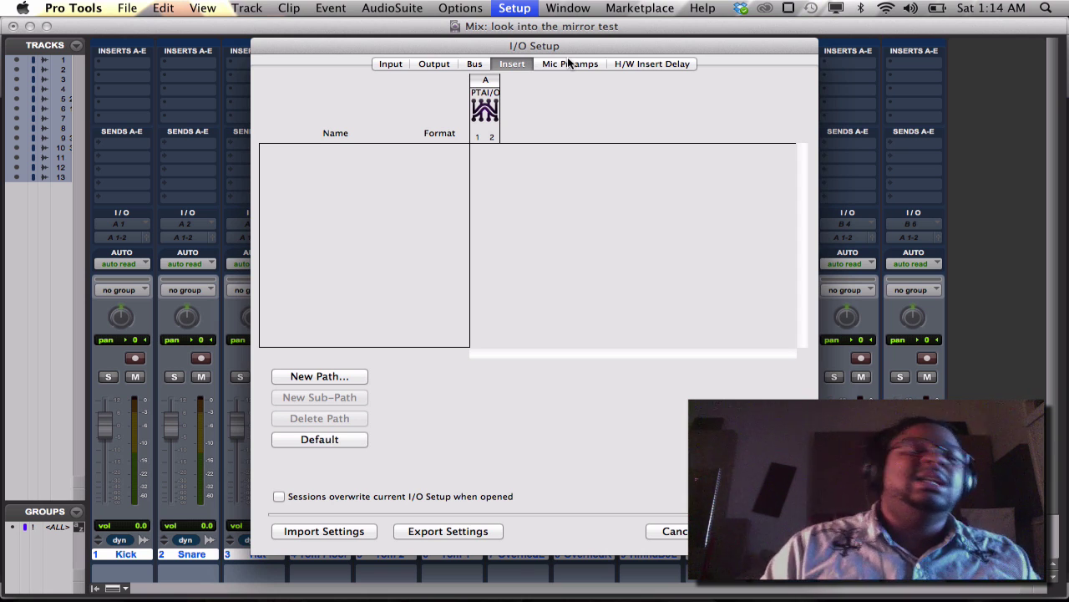
- Delete and re-create the default Built-in Microphone 1-2 input path, then close I/O Setup
left_click(405, 65)
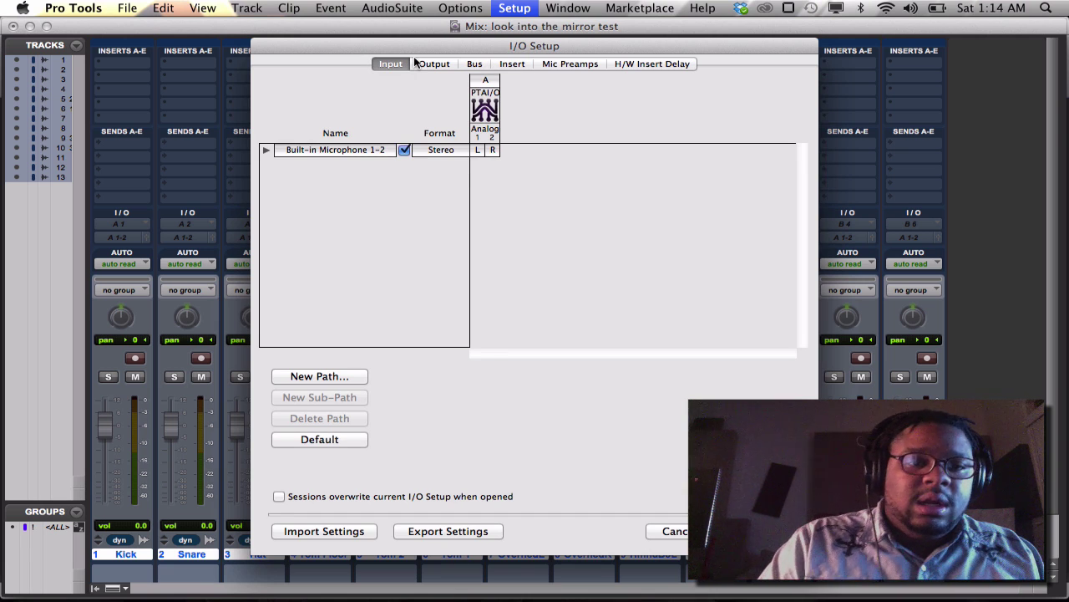
key("super+a")
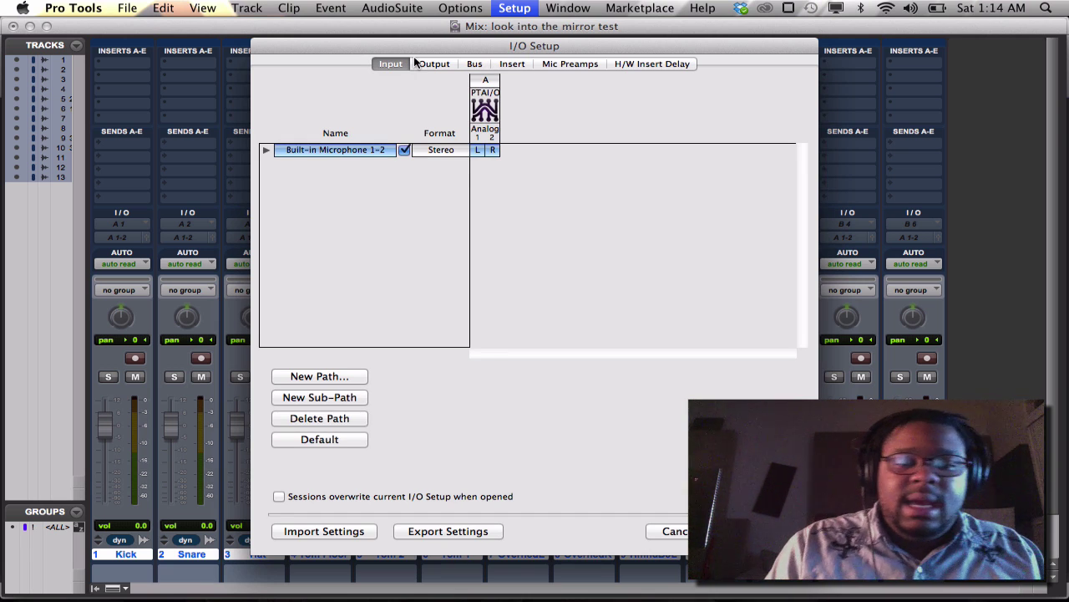
key("Delete")
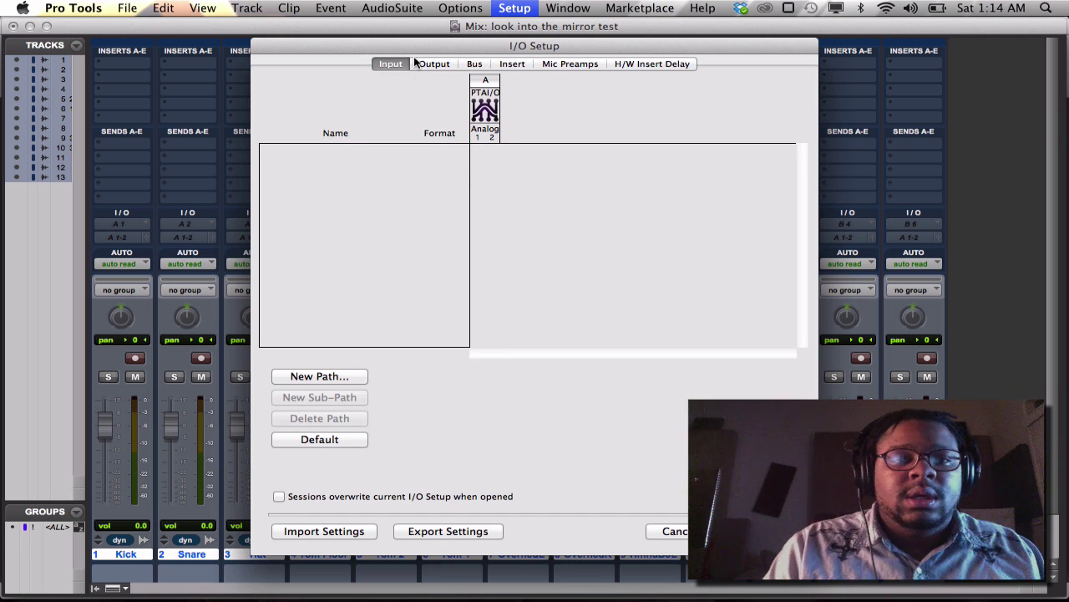
left_click(336, 441)
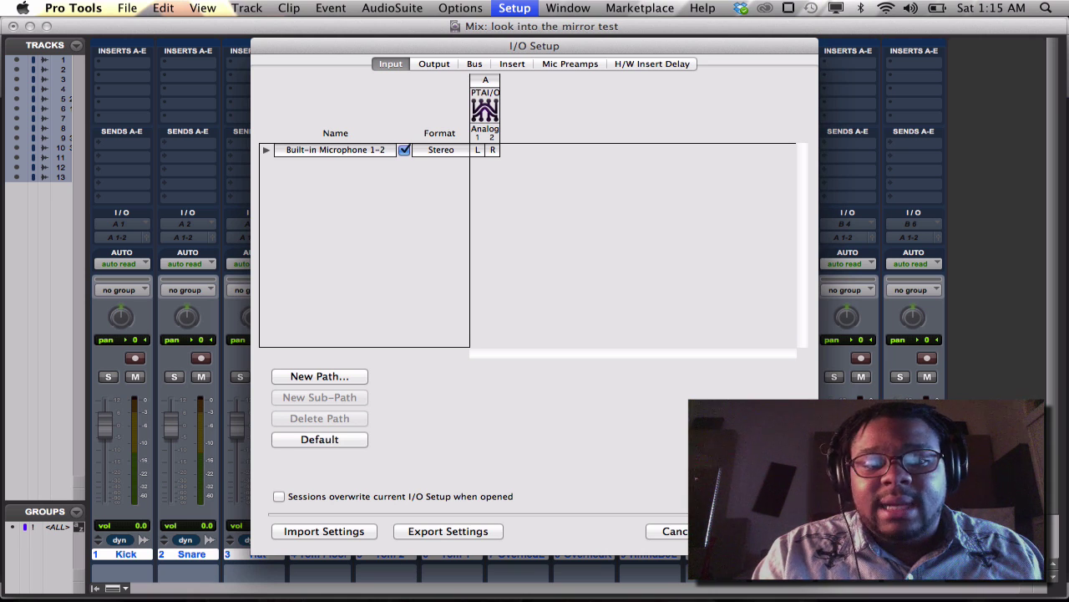
key("Return")
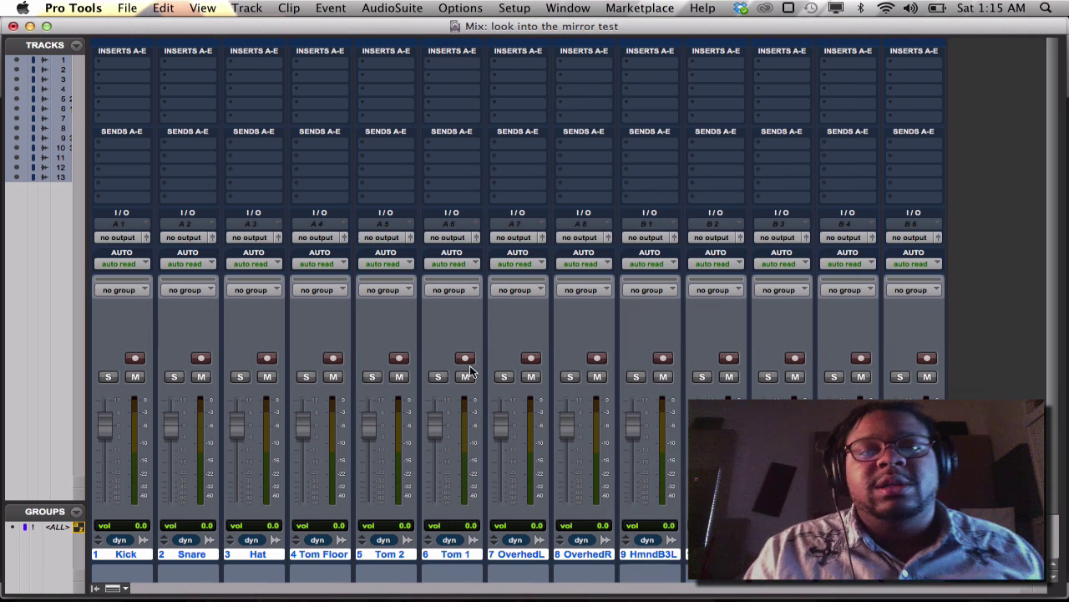
scroll(339, 253, "down", 3)
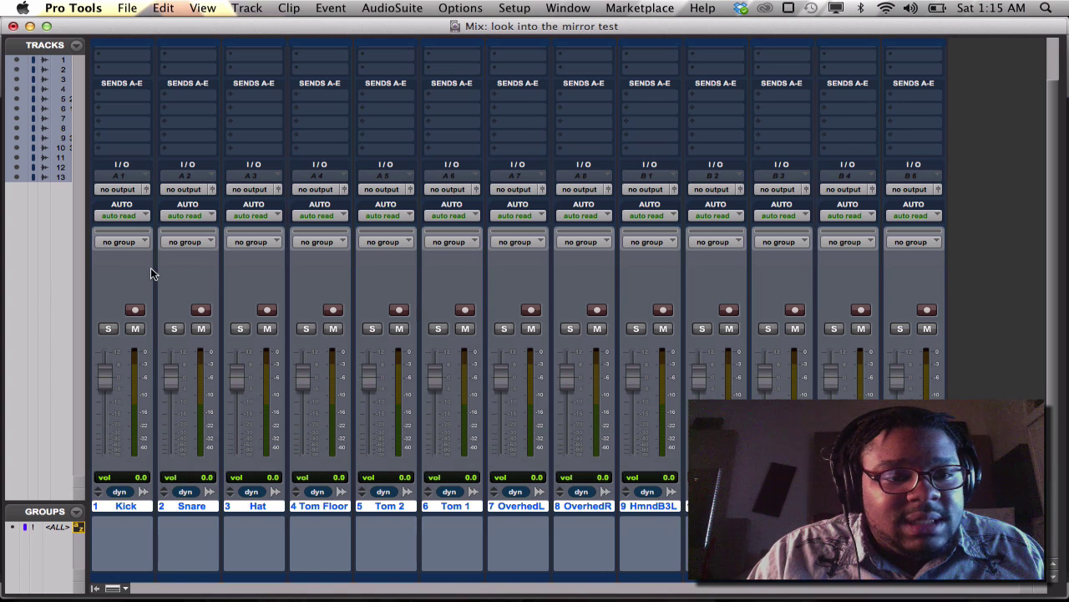
left_click(133, 312)
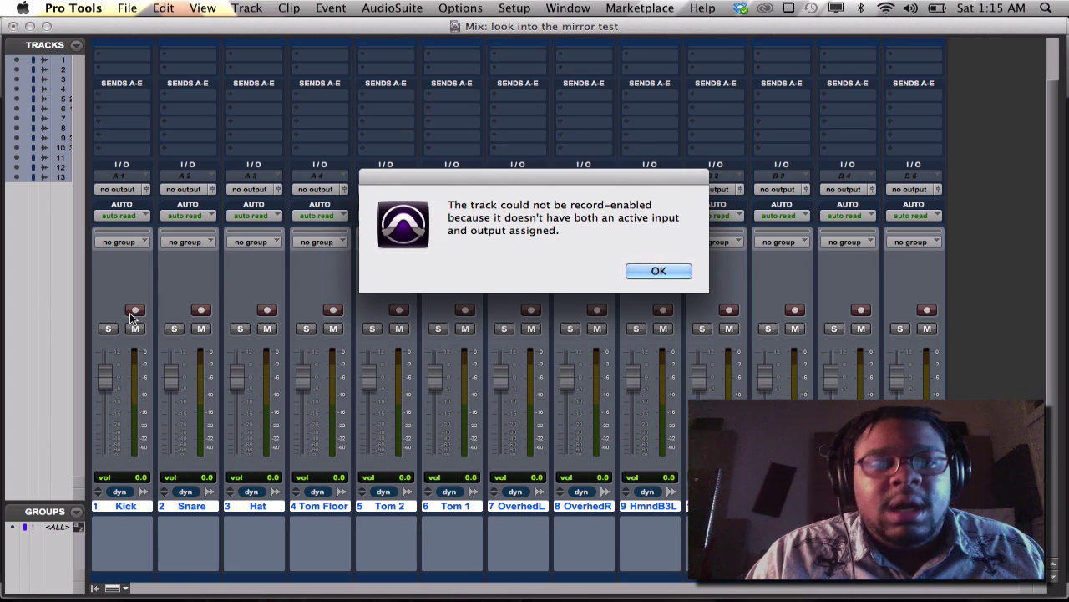
left_click(649, 269)
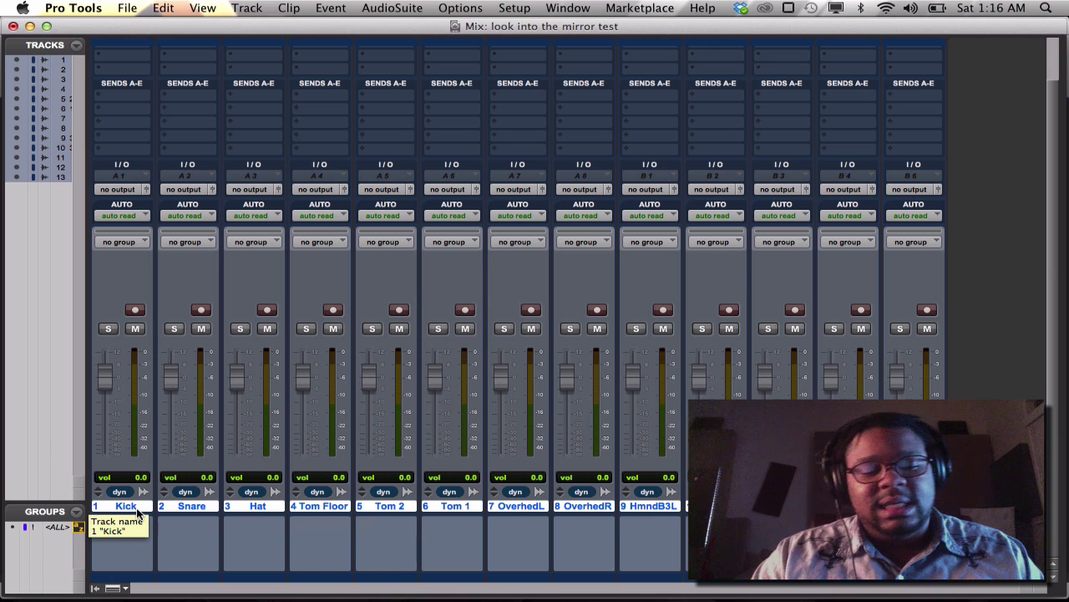
- Move the Kick track to the end of the mixer and back to first position
left_click(137, 511, "alt")
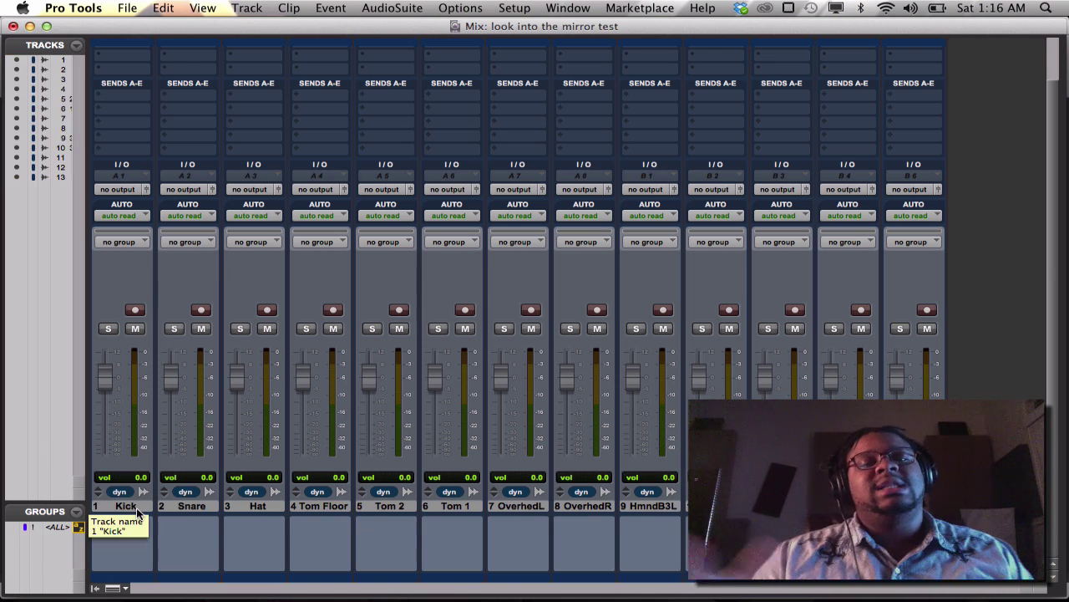
left_click_drag(137, 507, 1066, 475)
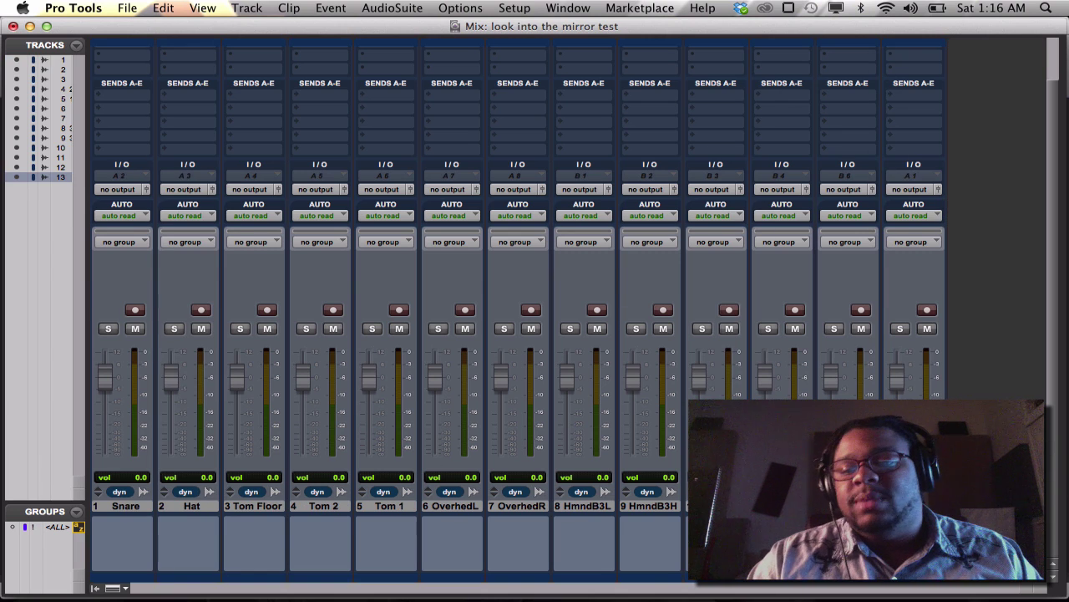
left_click_drag(914, 505, 117, 506)
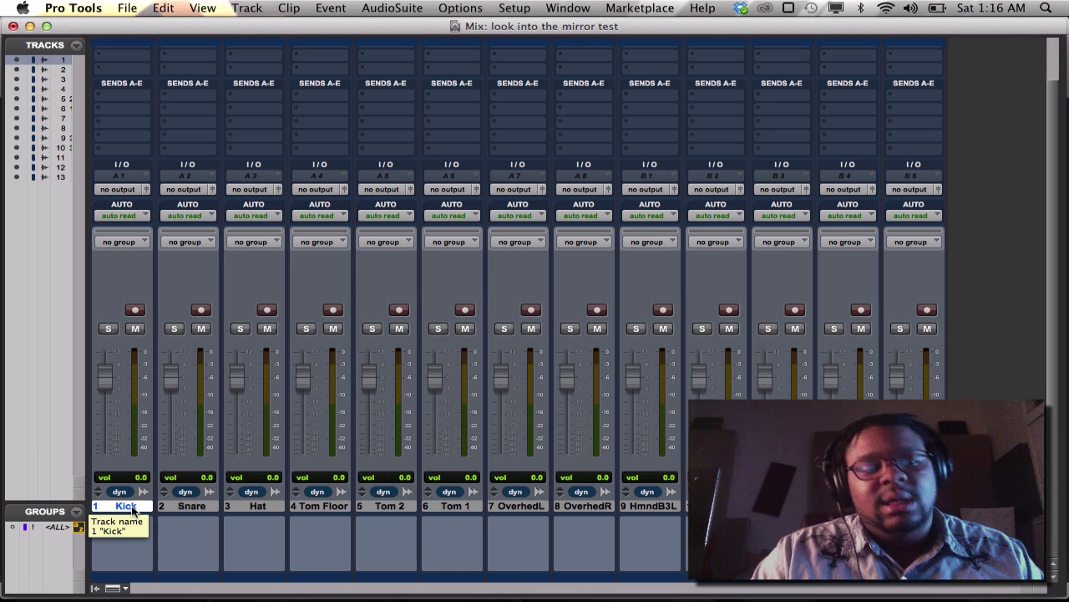
- Move Kick through Tom 2 to the mixer's end and back, then select all 13 tracks
left_click(389, 507, "shift")
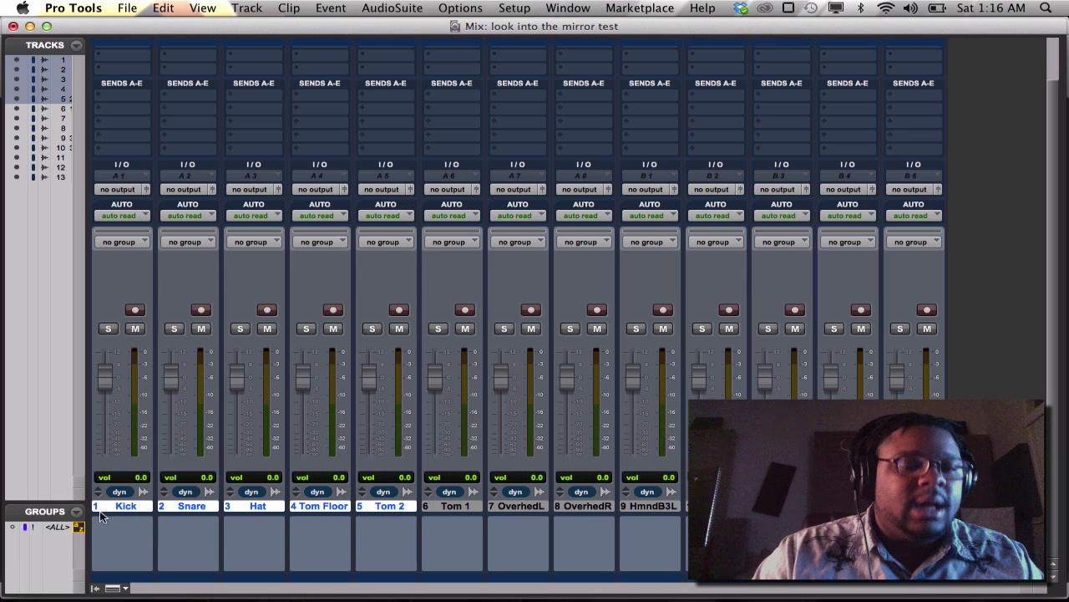
left_click_drag(117, 506, 947, 507)
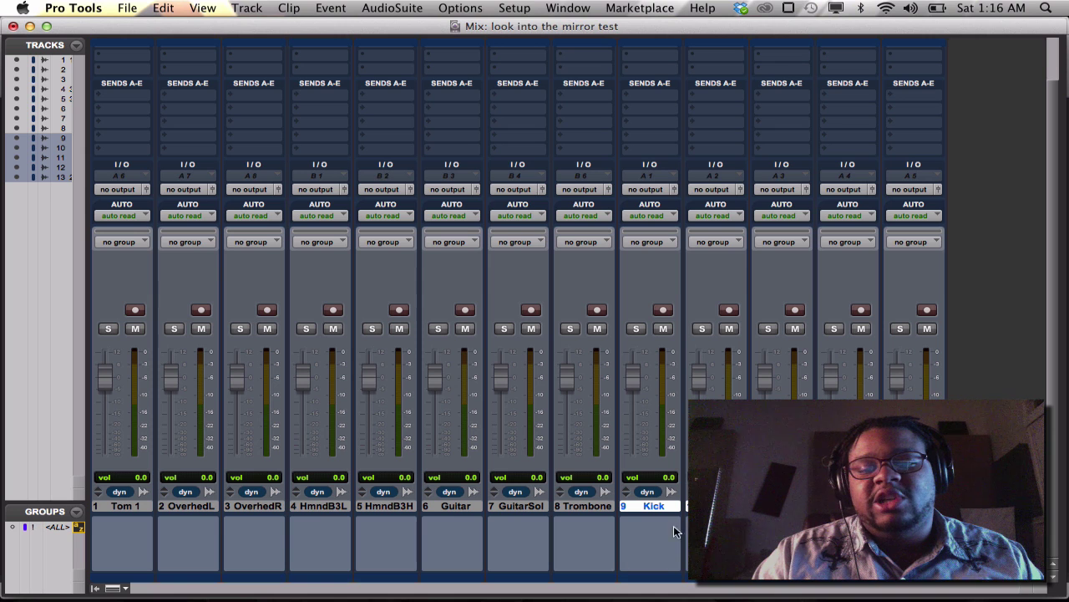
left_click_drag(651, 508, 5, 529)
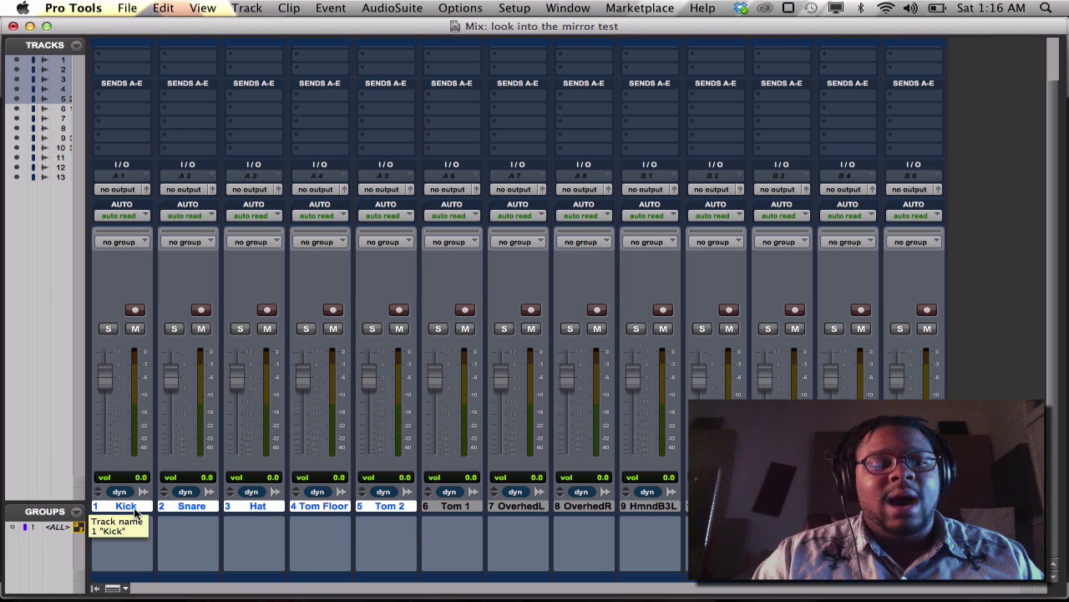
left_click(134, 507)
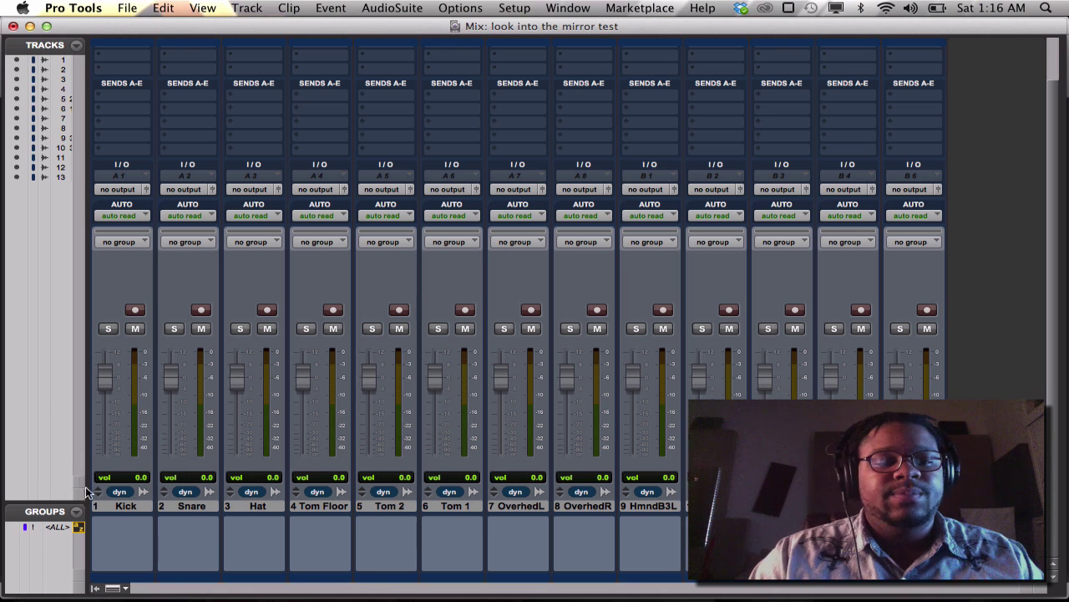
left_click(131, 508, "alt")
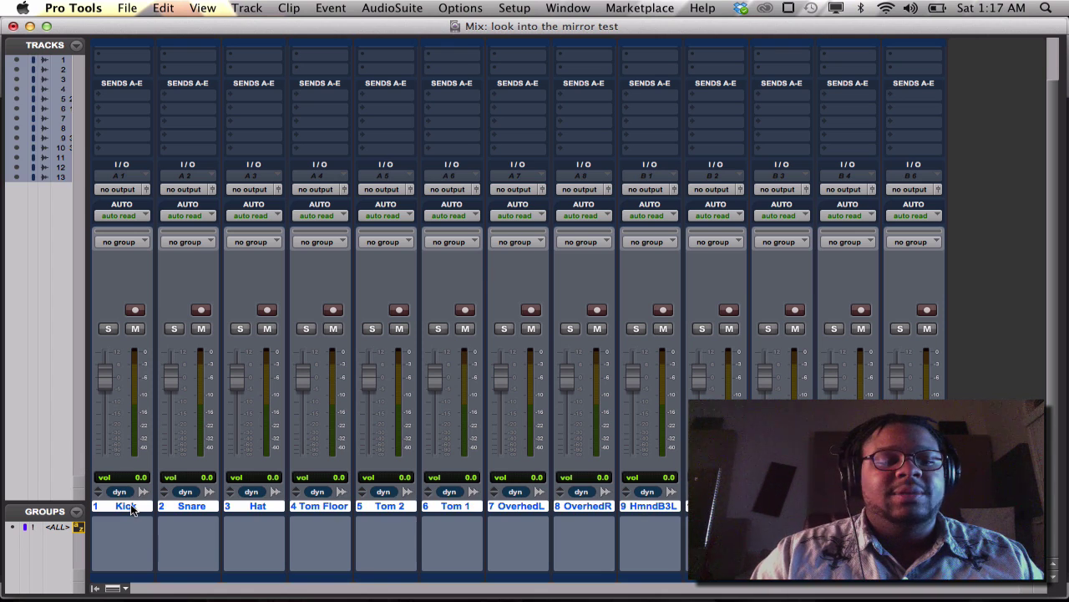
- Route all tracks' outputs to Built-in Output 1-2 (Stereo) and dismiss the record-enable alert
left_click(119, 188)
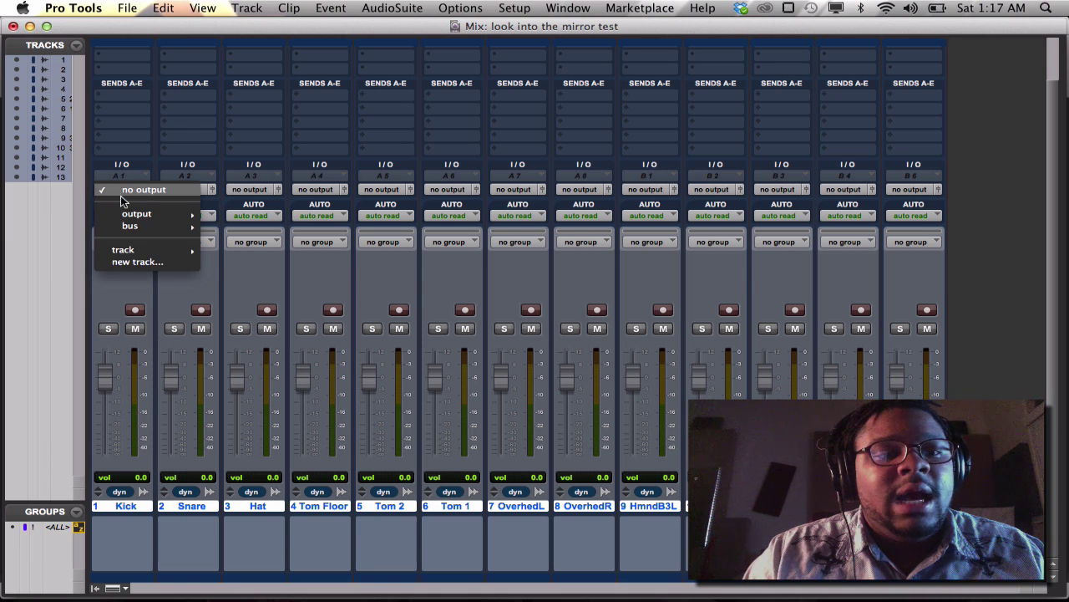
mouse_move(138, 217)
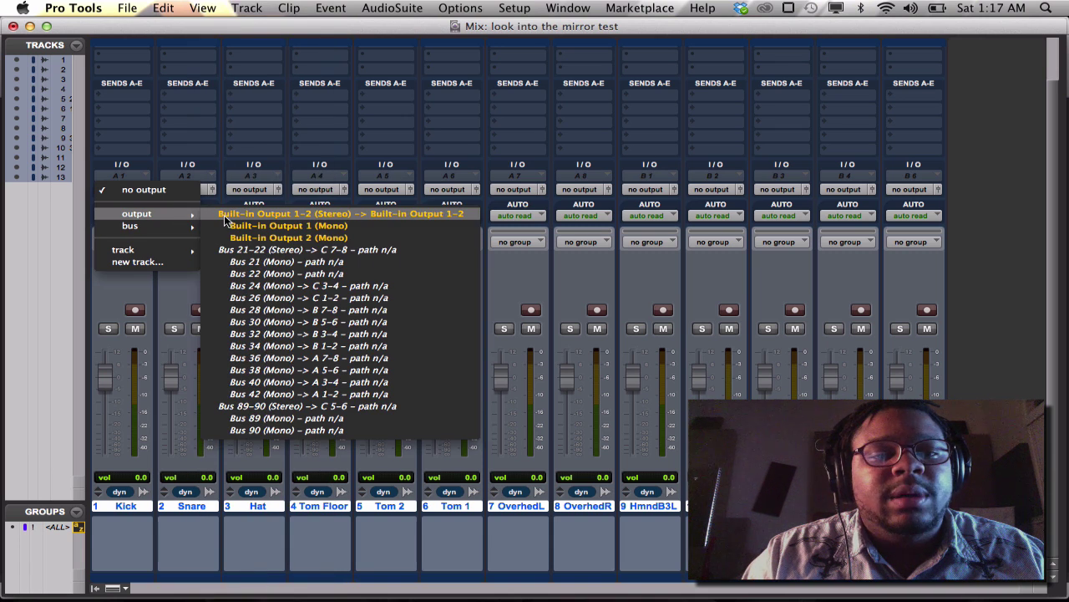
left_click(224, 215, "alt")
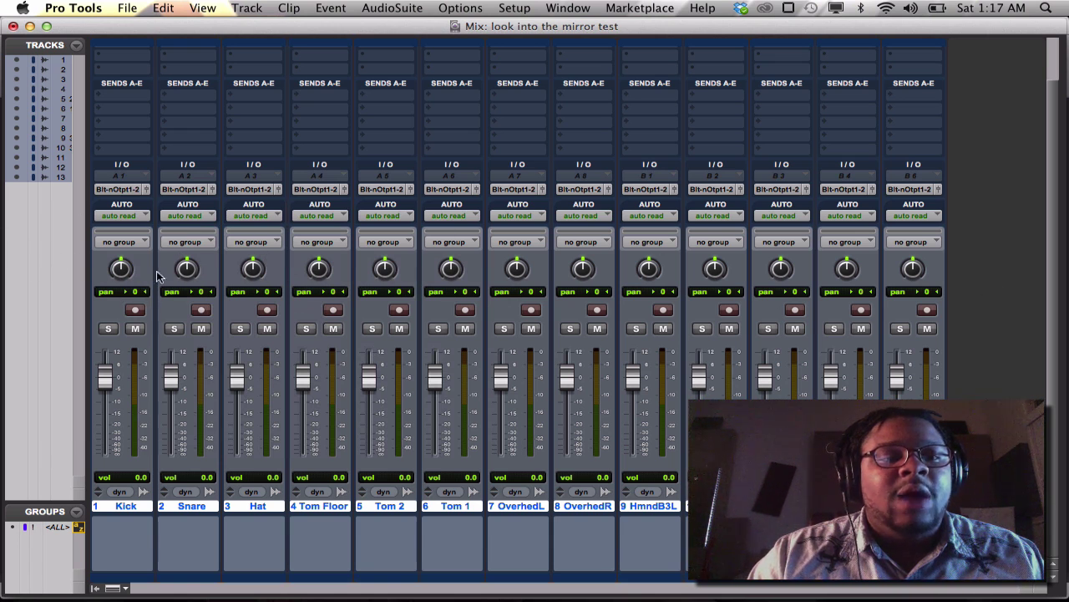
left_click(136, 311)
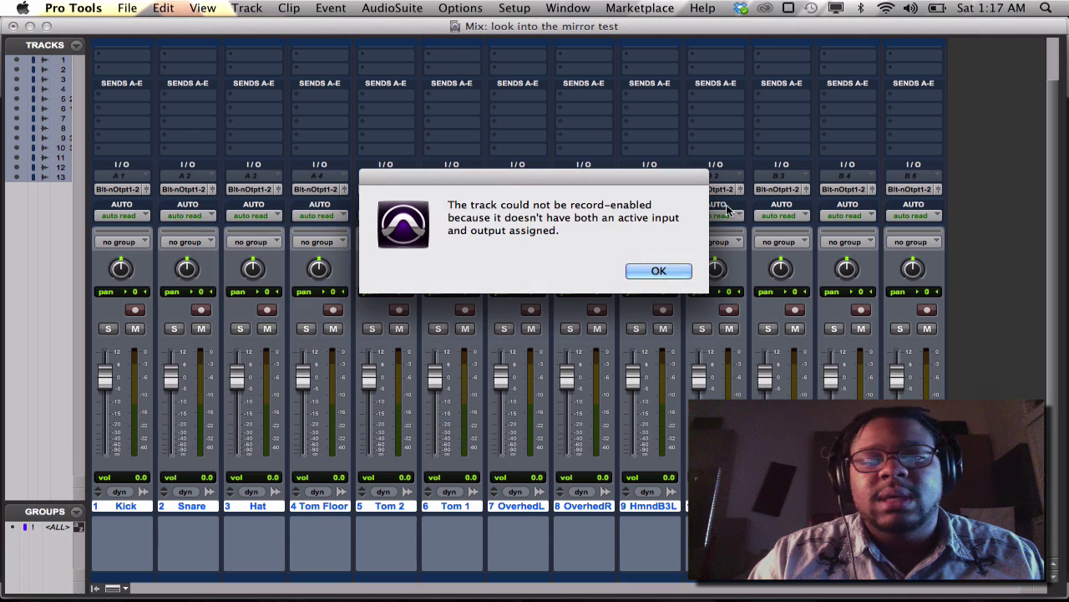
left_click(653, 271)
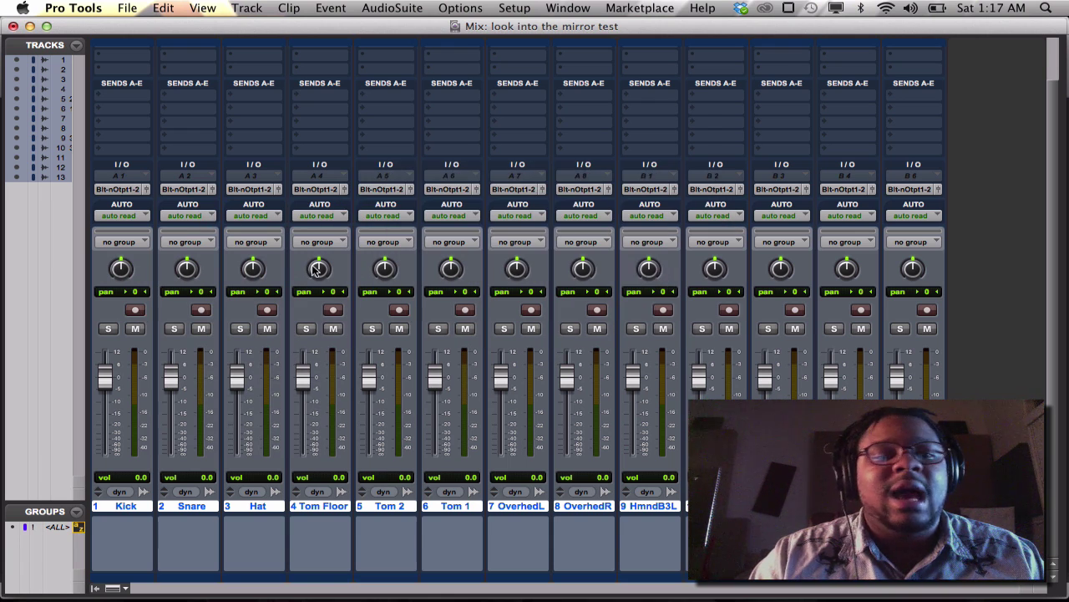
- Assign Built-in Microphone 1 (Mono) as the input on Kick through HmndB3L, then verify without changing it
left_click(127, 177)
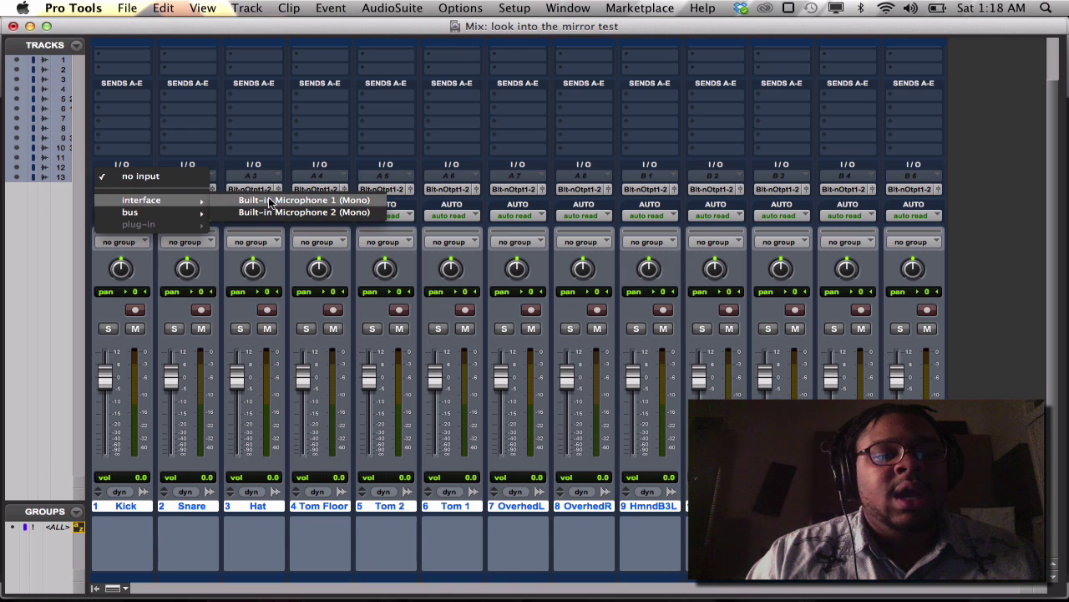
left_click(278, 203, "alt")
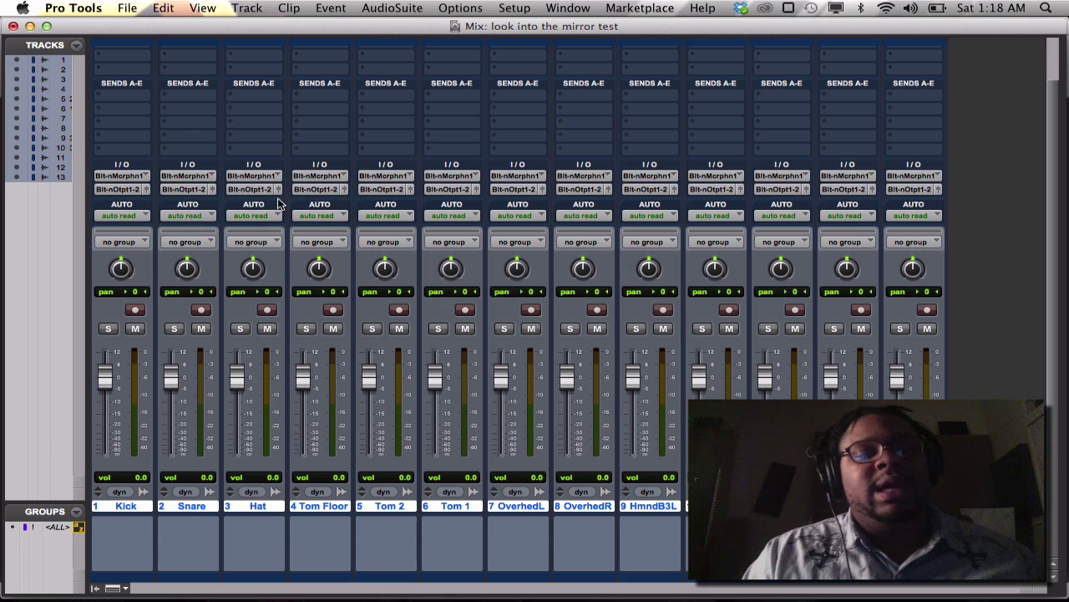
left_click(140, 180)
mouse_move(139, 176)
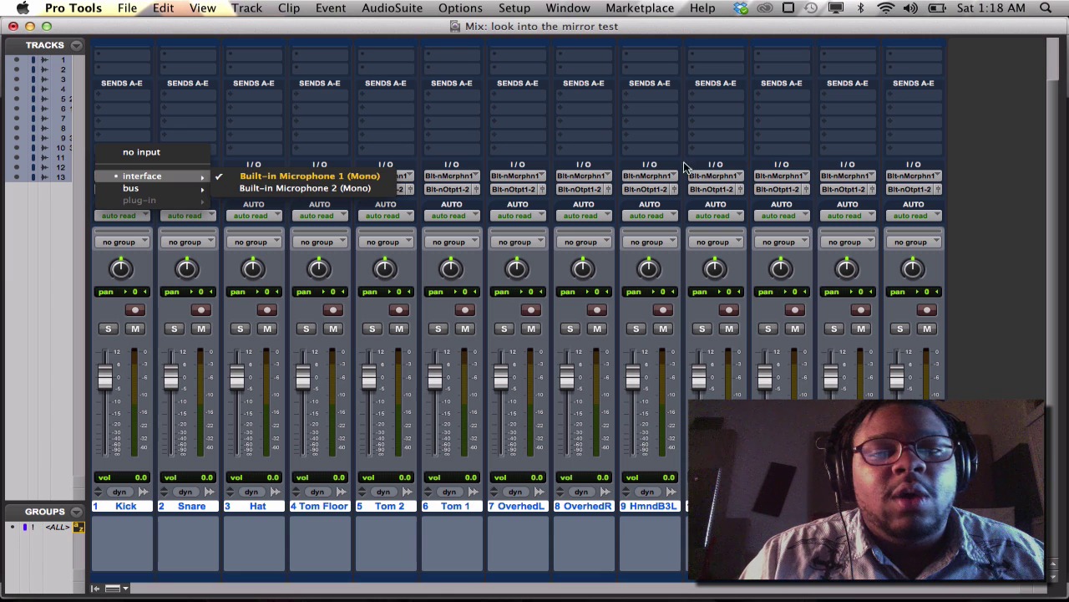
left_click(1036, 214)
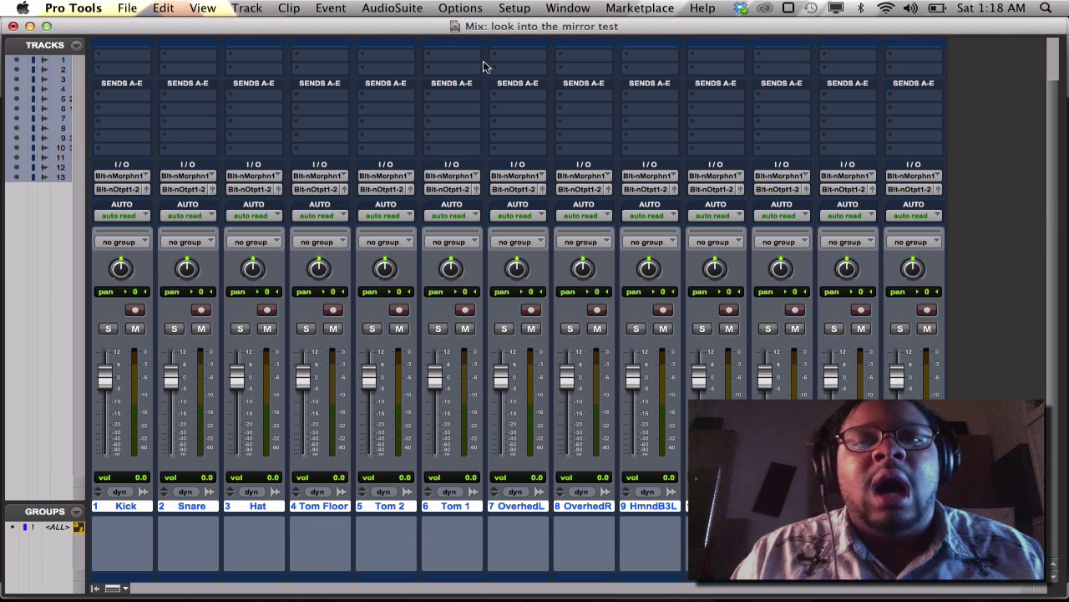
- In Setup > I/O, rename the Built-in Microphone 1-2 input path to 'mic input 1'
scroll(551, 52, "up", 2)
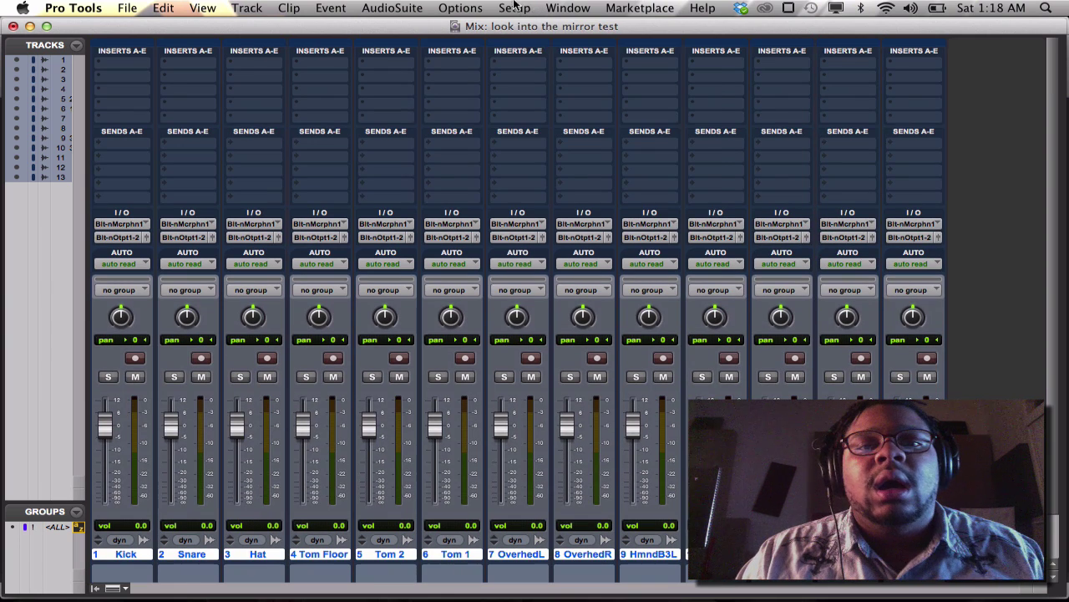
left_click(513, 8)
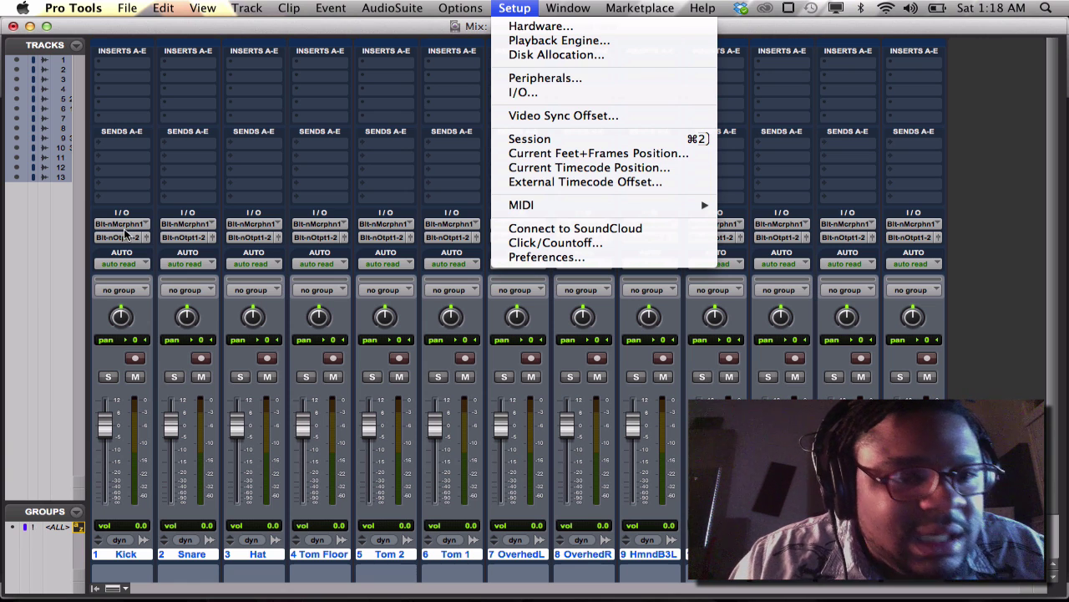
left_click(539, 92)
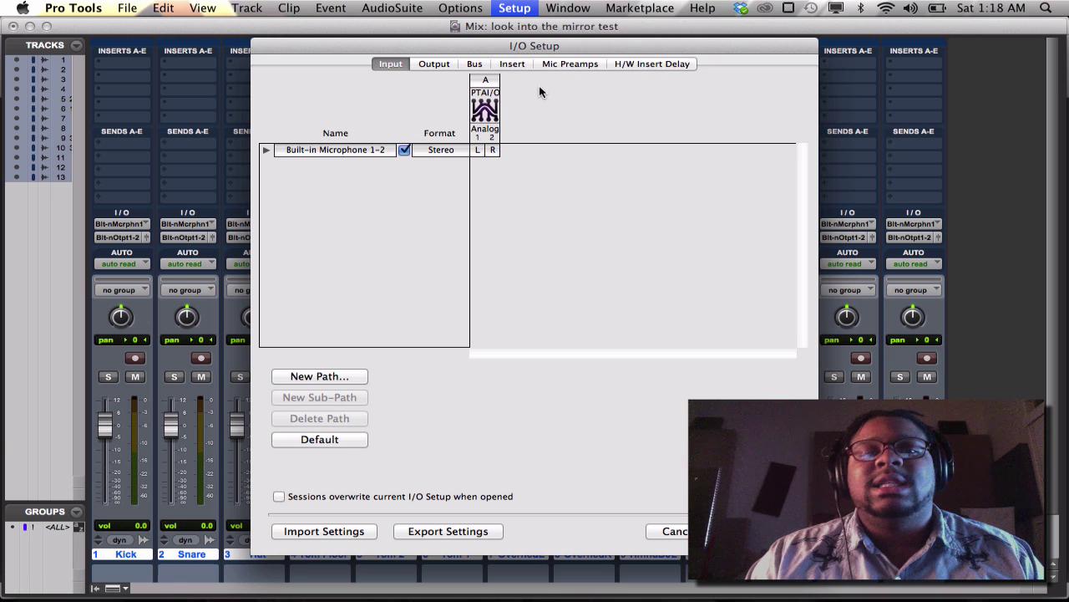
left_click(347, 147)
double_click(337, 152)
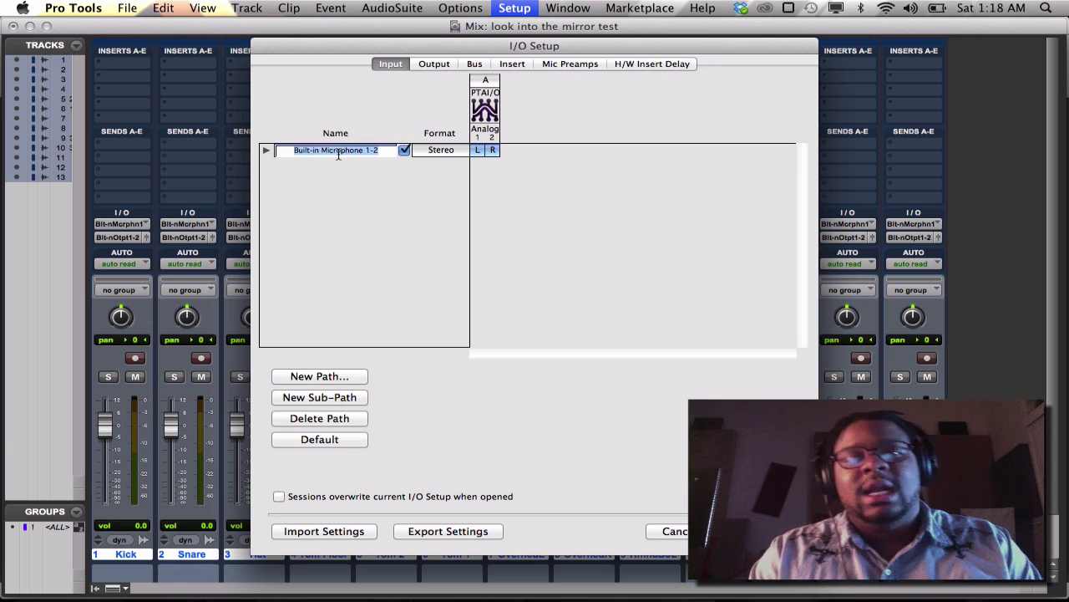
type("mix")
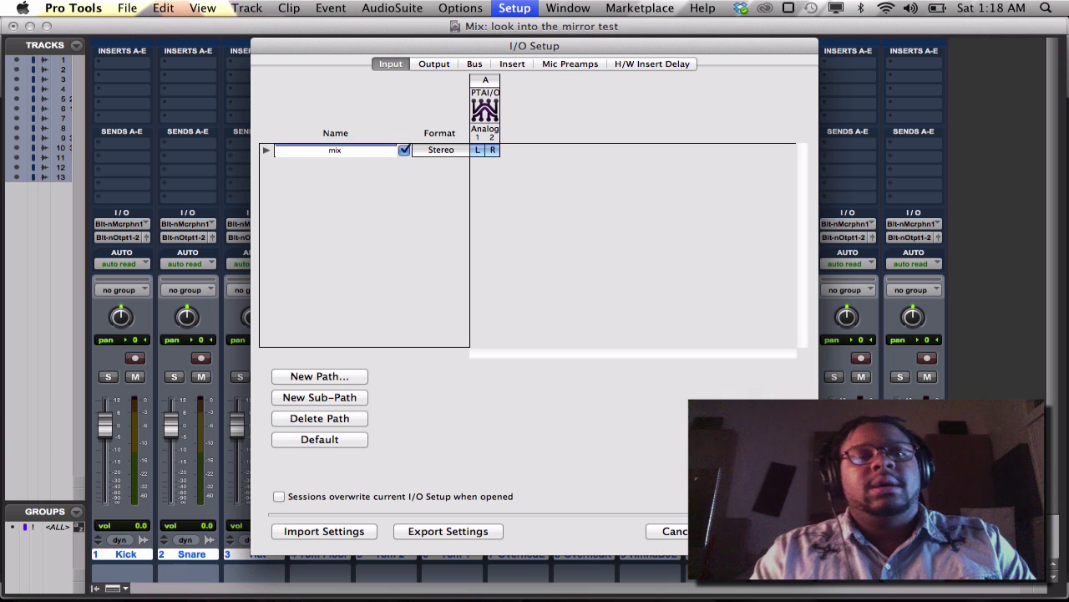
key("BackSpace")
type("c in")
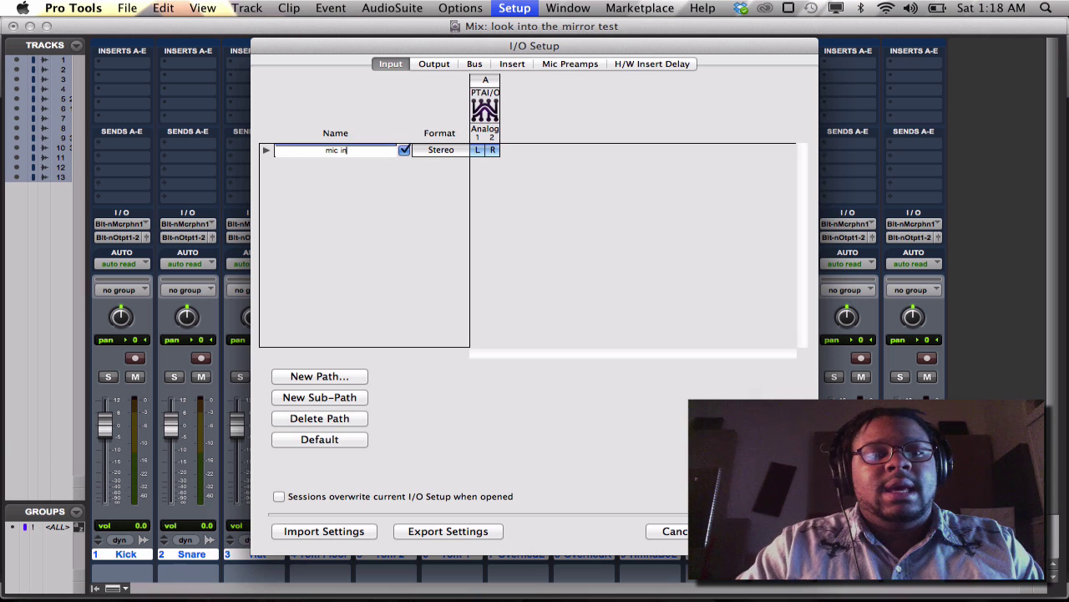
type("put 1")
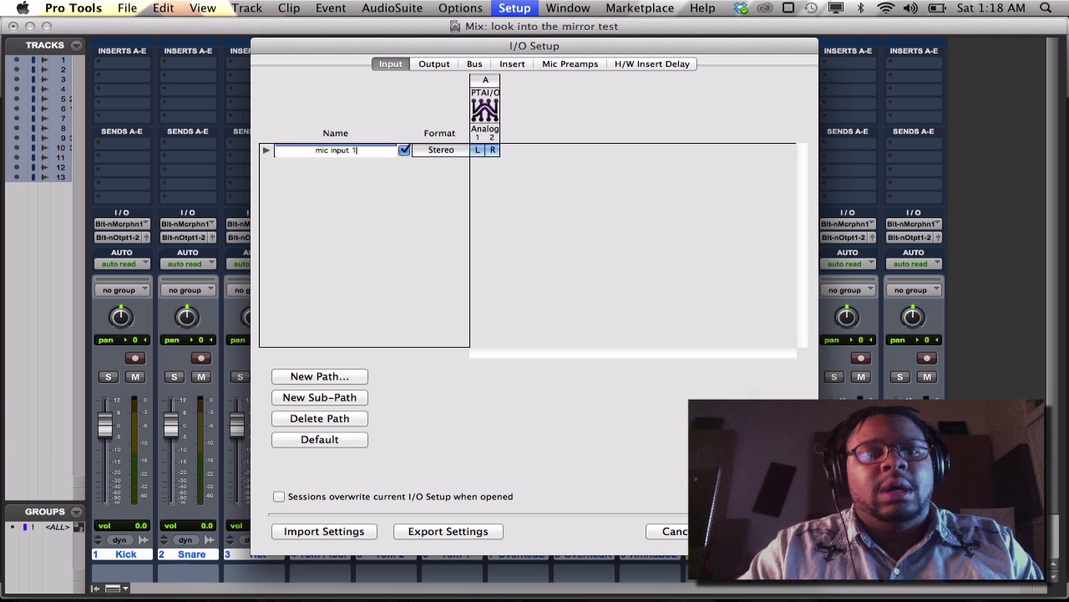
key("Return")
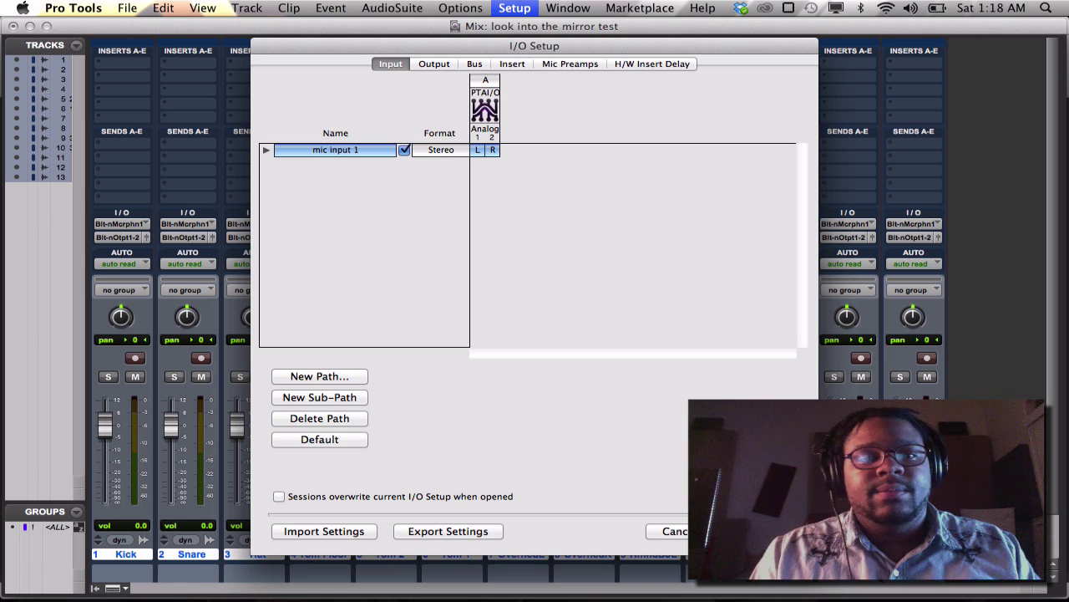
key("Return")
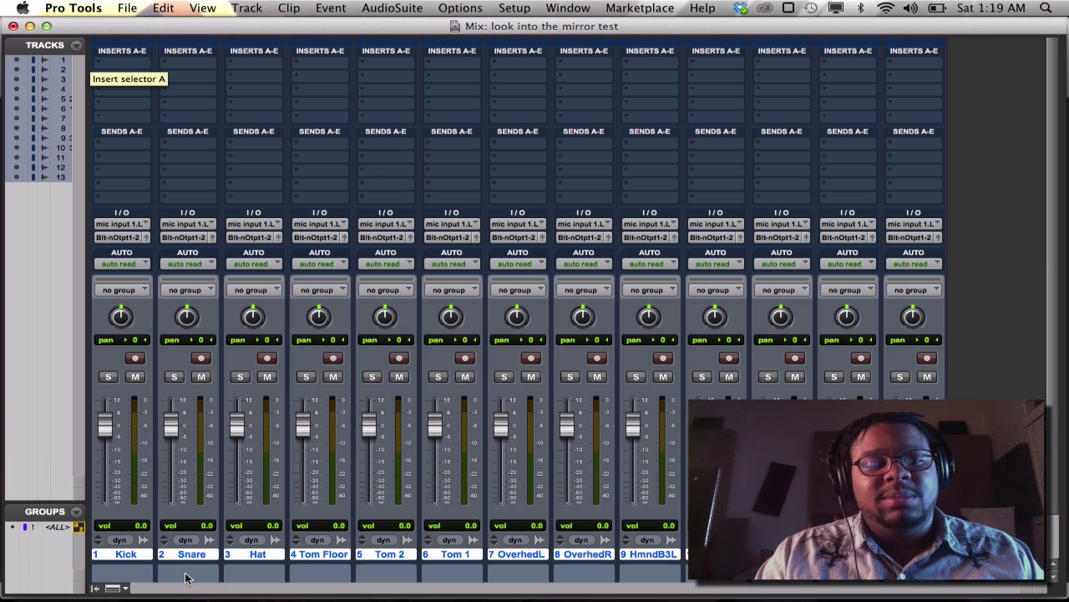
- Add RCompressor to every track's first insert and move Kick's compressor window toward screen centre
left_click(98, 66)
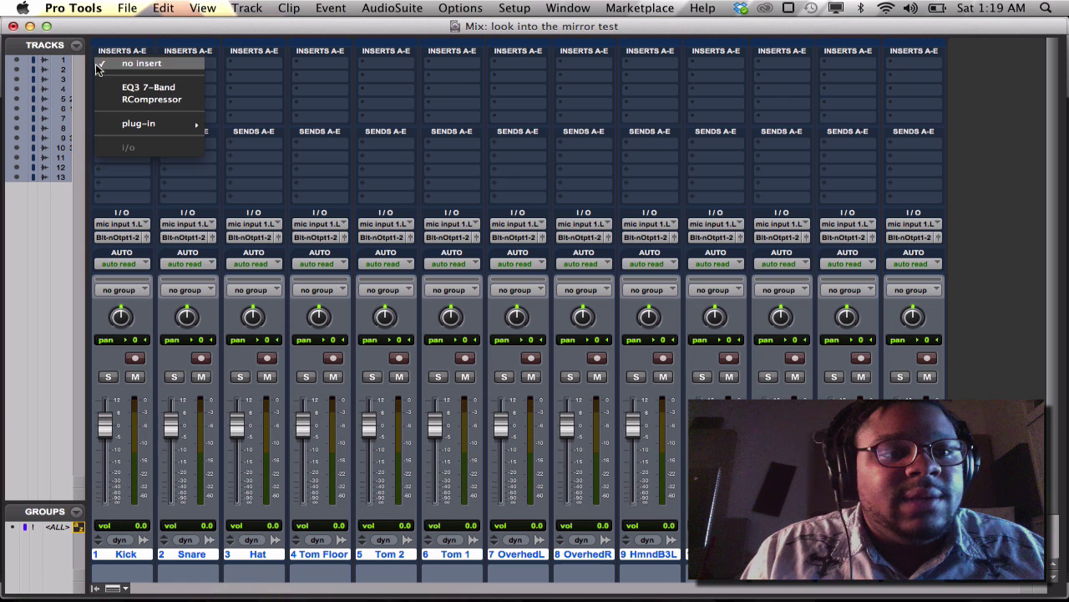
left_click(177, 102, "alt")
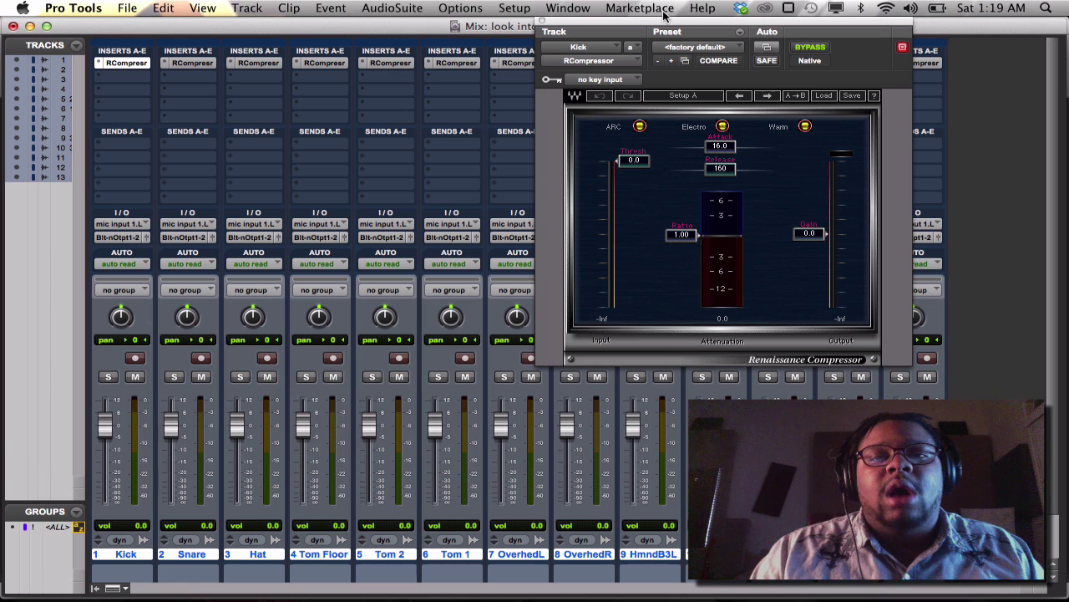
left_click_drag(673, 29, 624, 174)
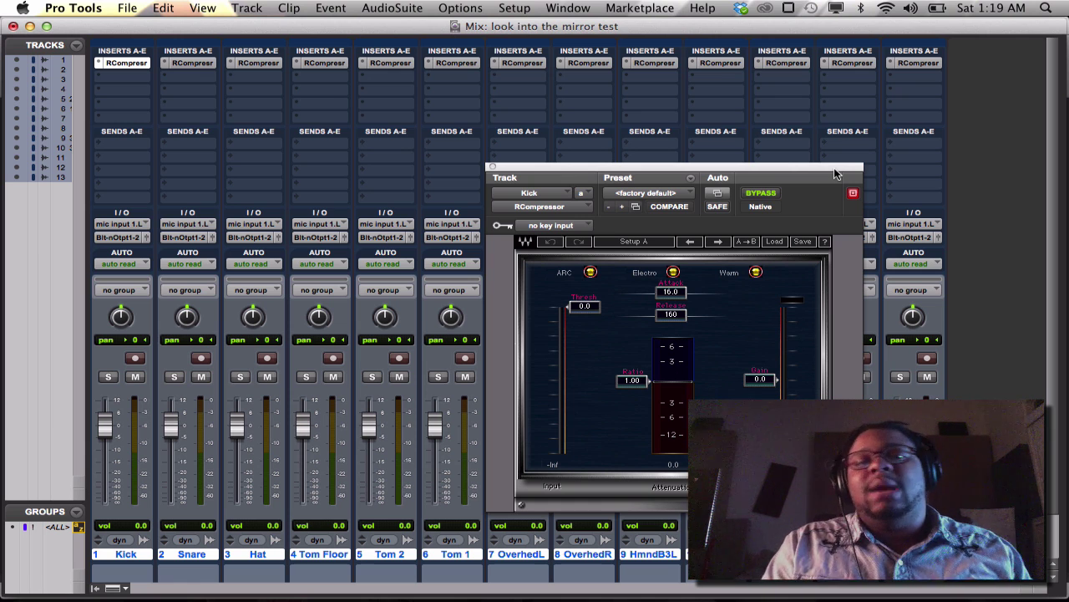
- Set the insert to 'no insert' on all tracks and close the Kick plug-in window
left_click(107, 63)
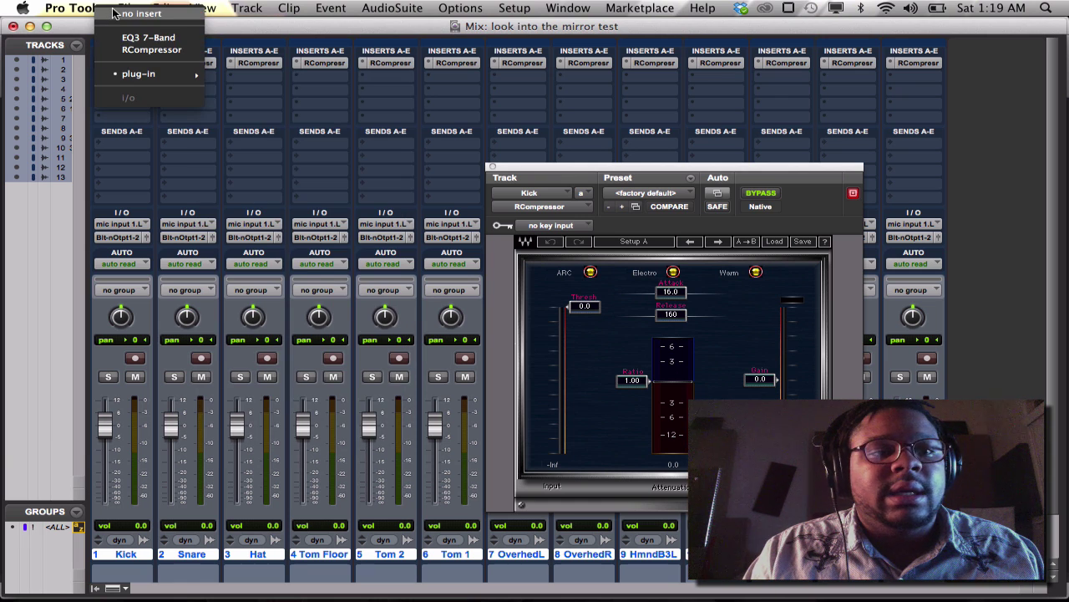
left_click(125, 13)
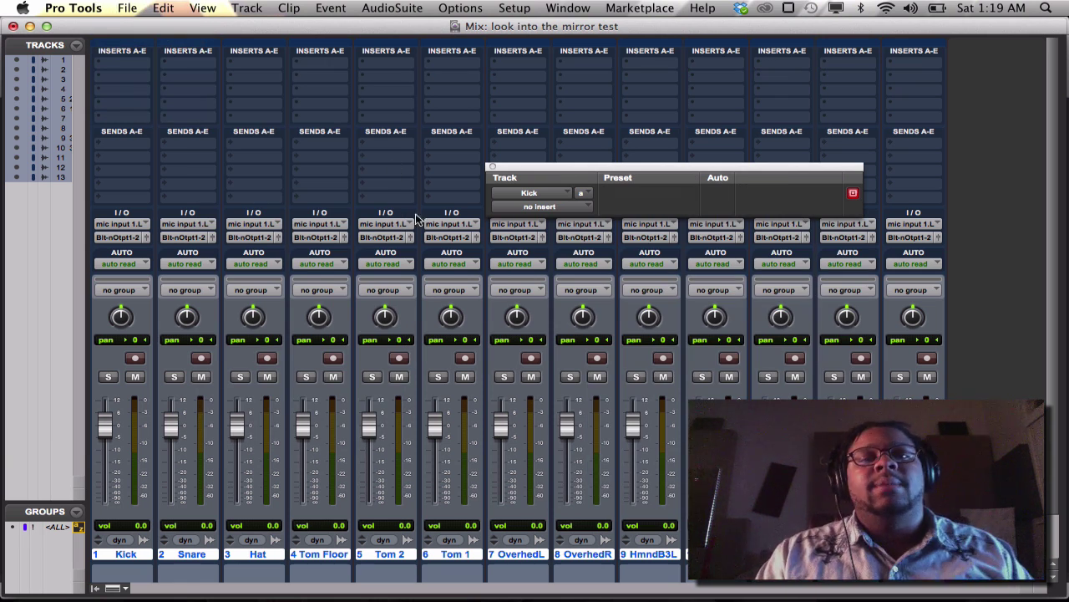
left_click(493, 168)
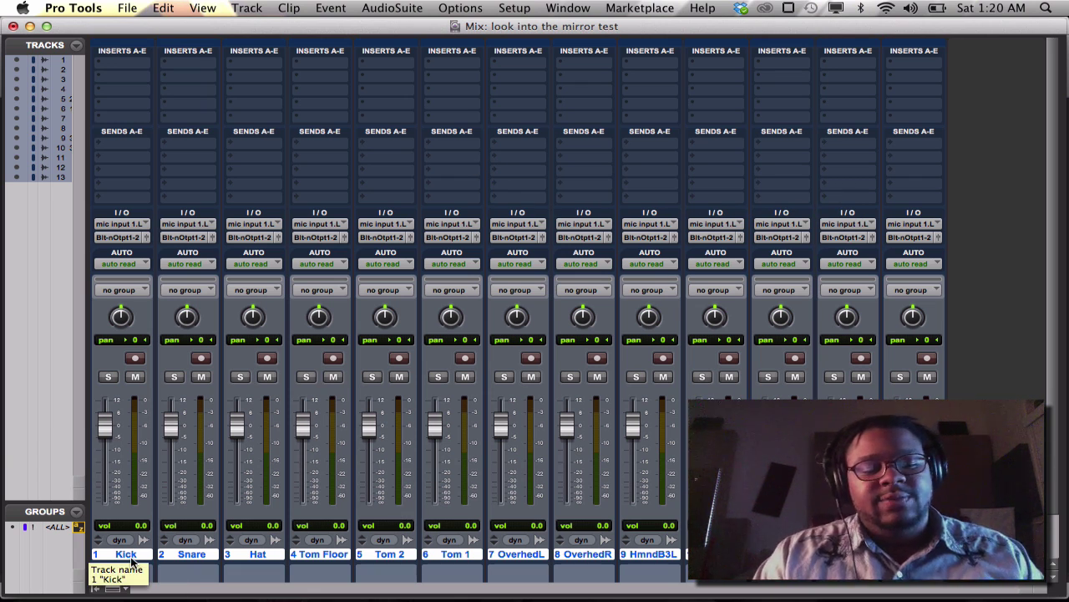
- Select only the tracks Kick through Tom 2
left_click(130, 555, "alt")
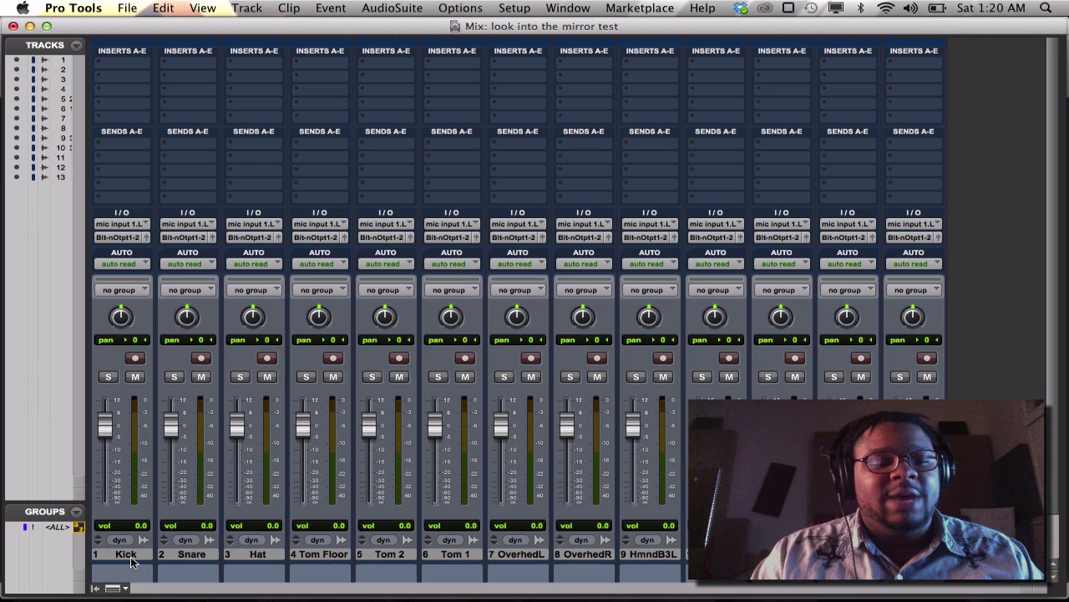
left_click(132, 553)
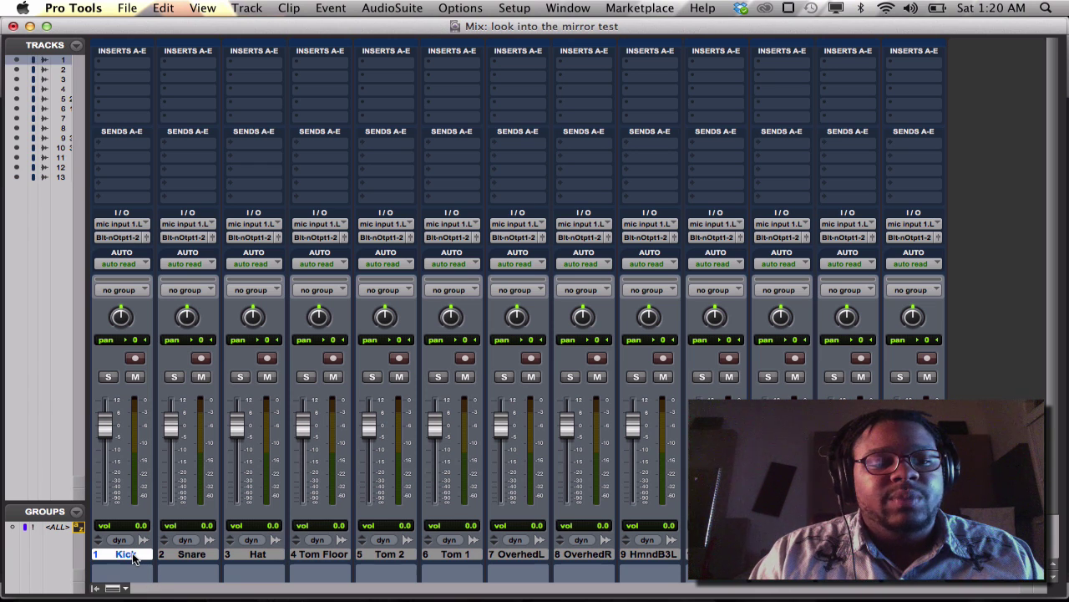
left_click(405, 553, "shift")
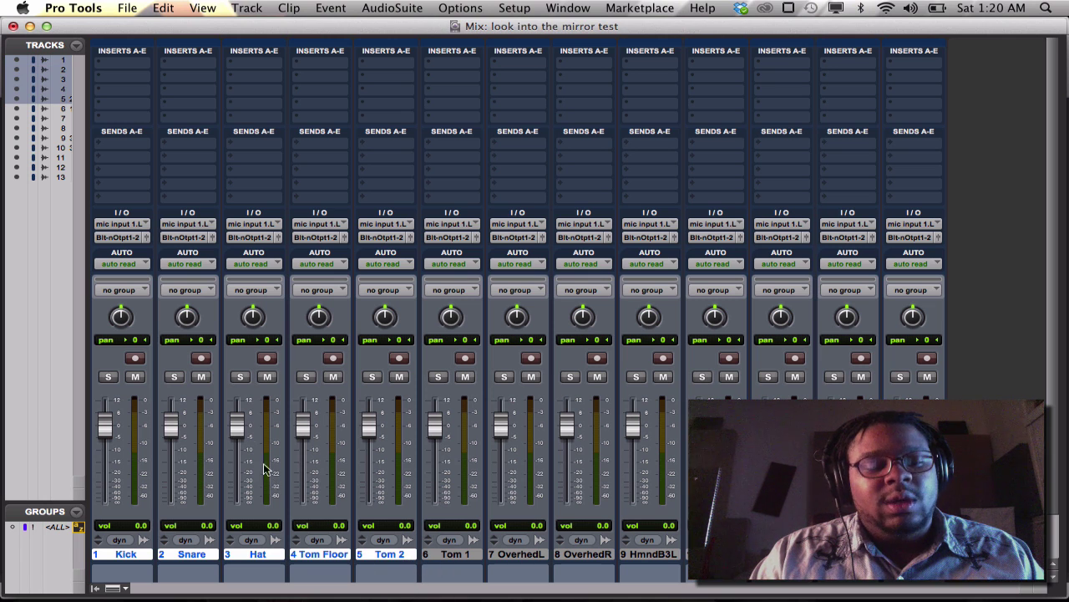
- Insert EQ3 7-Band on the five selected tracks, close its window, and peek at the Dashboard
left_click(101, 62)
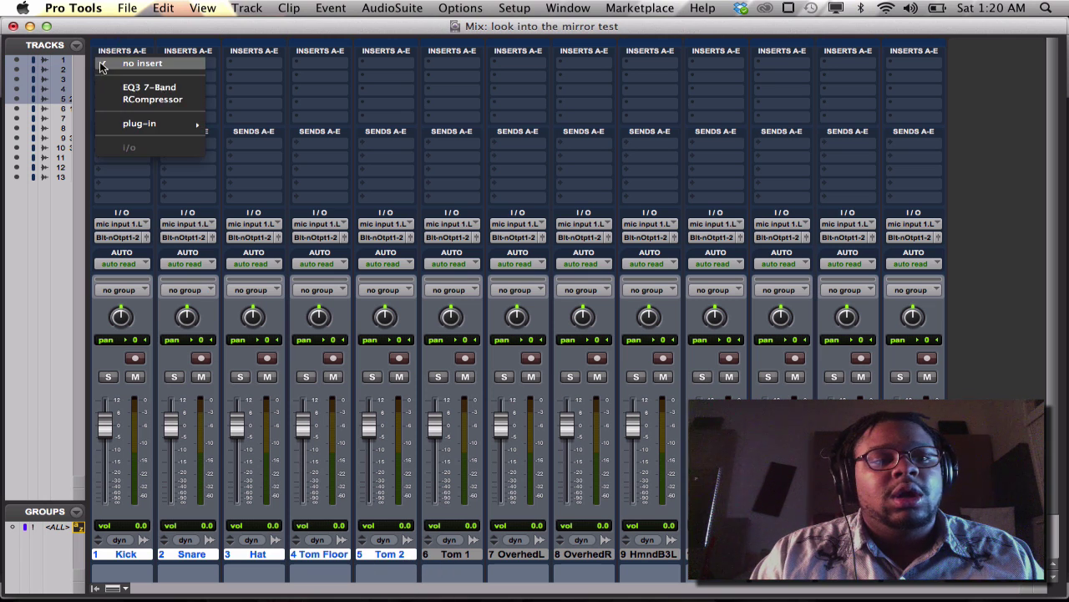
left_click(197, 88, "alt+shift")
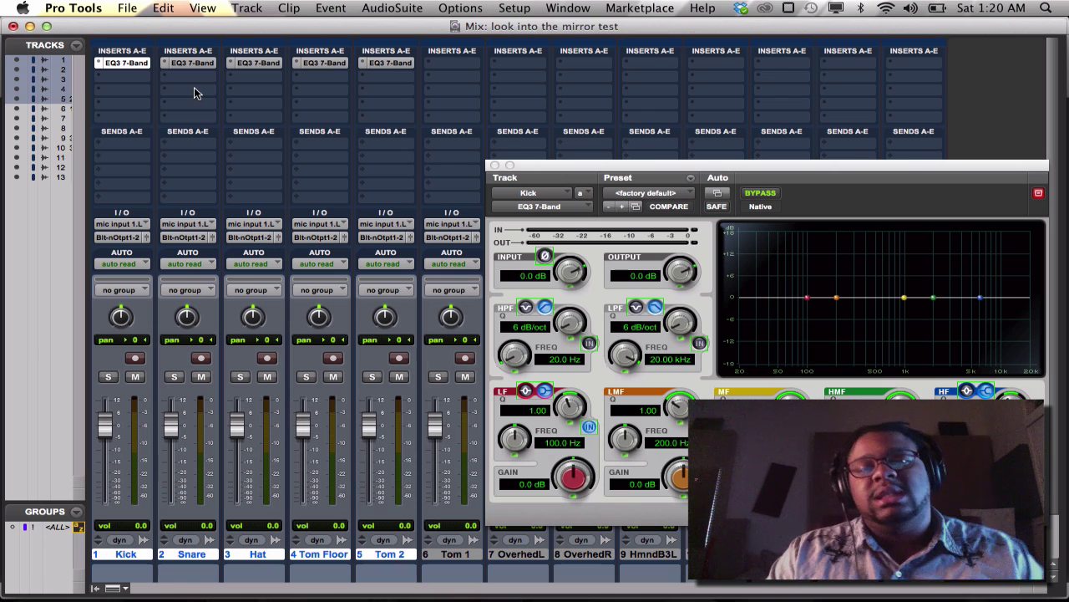
left_click(495, 166)
scroll(465, 187, "down", 2)
scroll(465, 190, "up", 2)
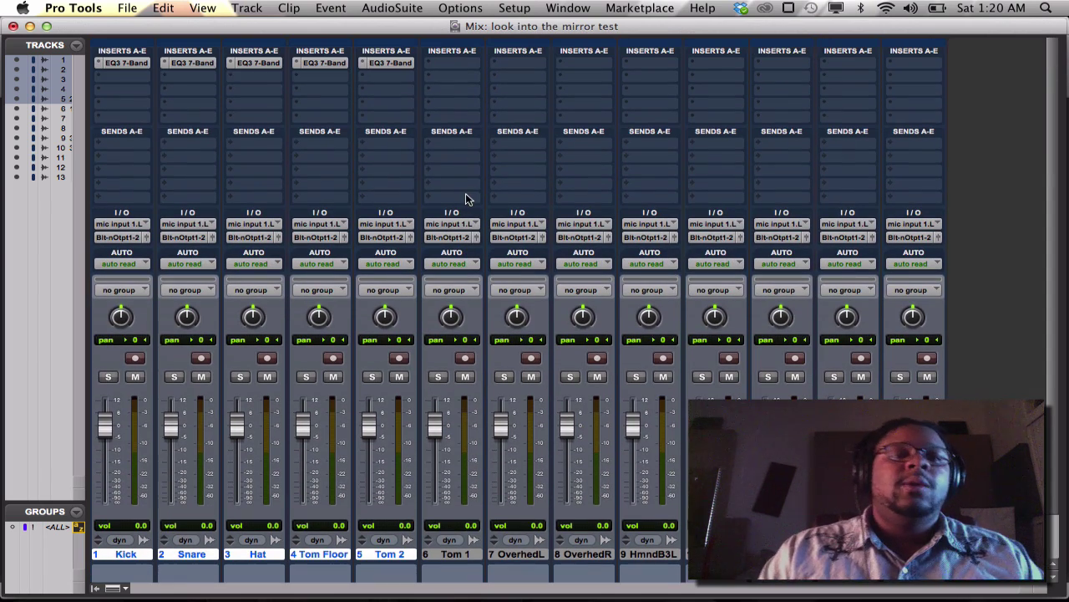
key("F12")
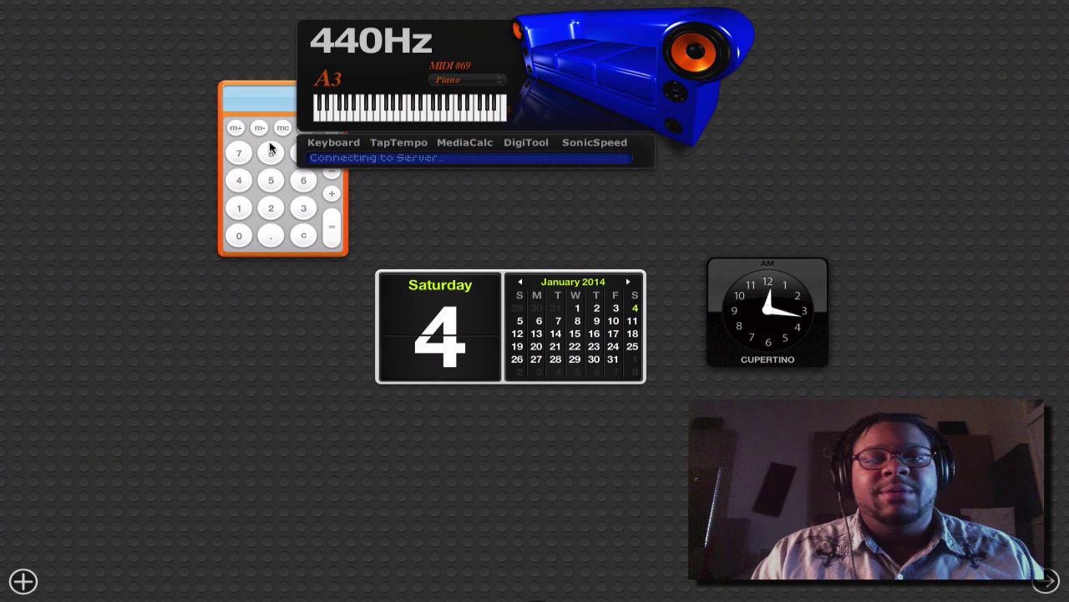
key("F12")
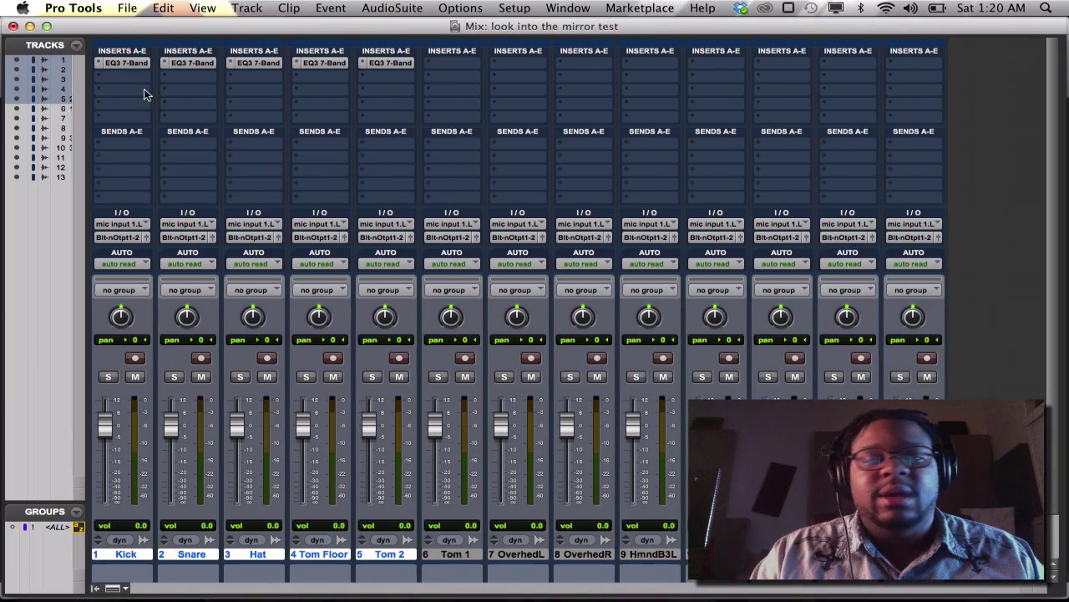
- Cancel a repeat EQ3 insert, then set tracks 1–5 to 'no insert'
left_click(100, 74)
left_click(134, 29, "alt+shift")
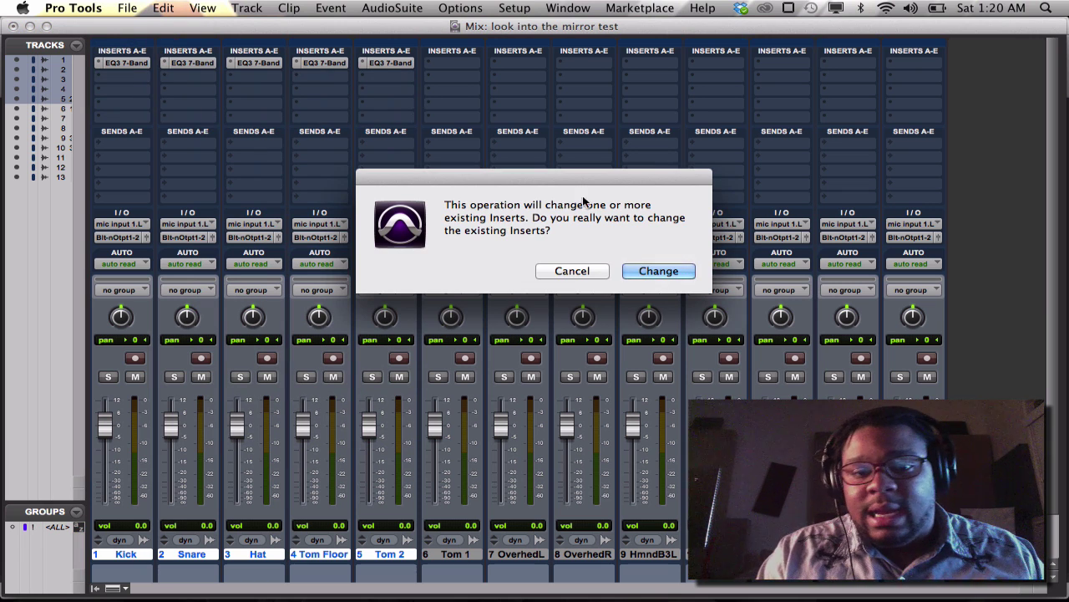
left_click(581, 273)
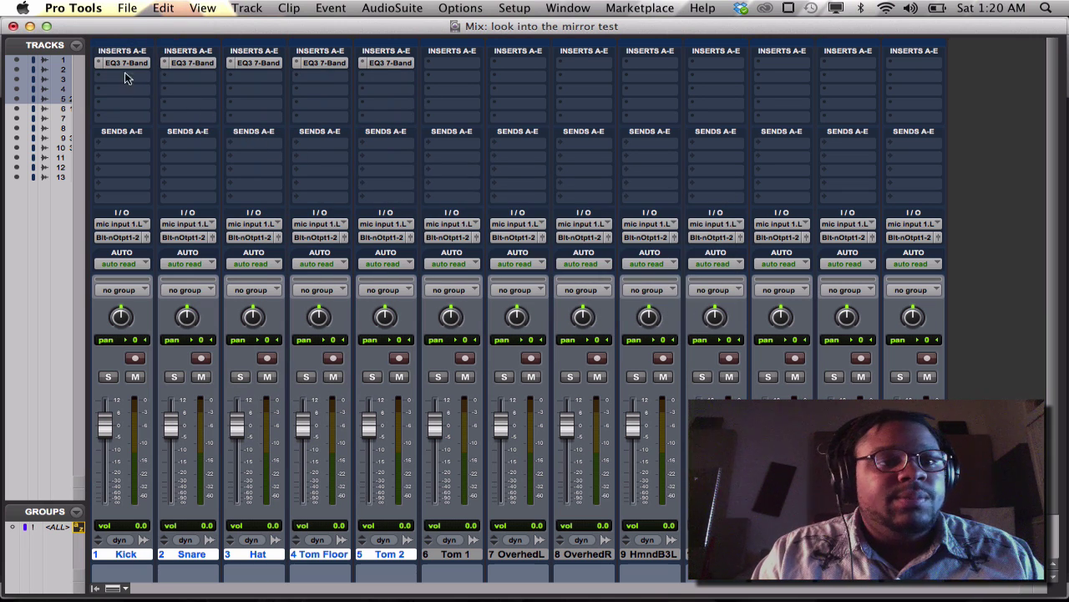
left_click(98, 69)
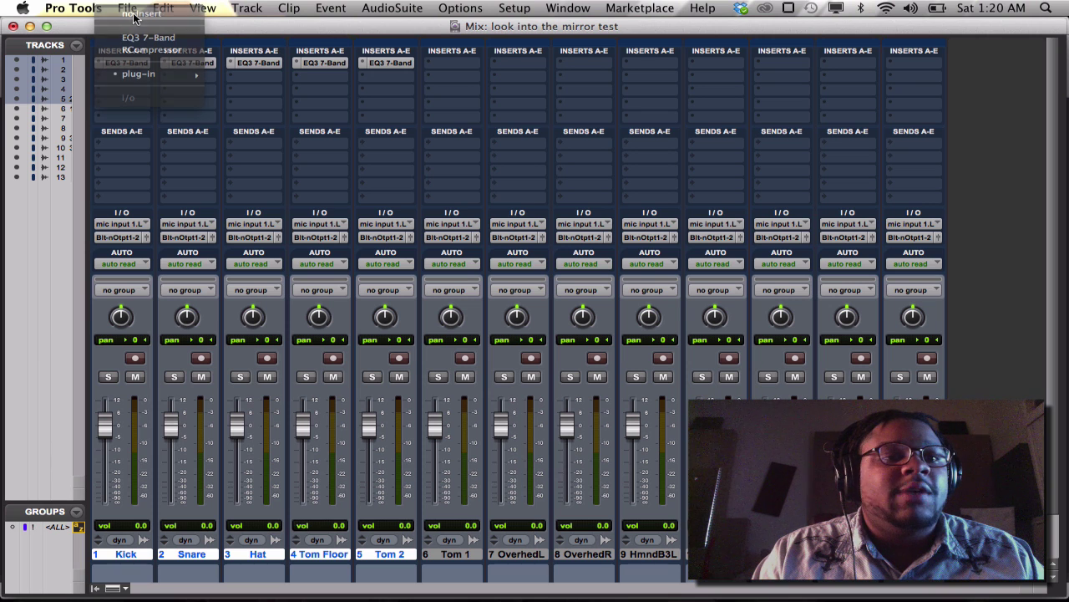
left_click(134, 17, "alt+shift")
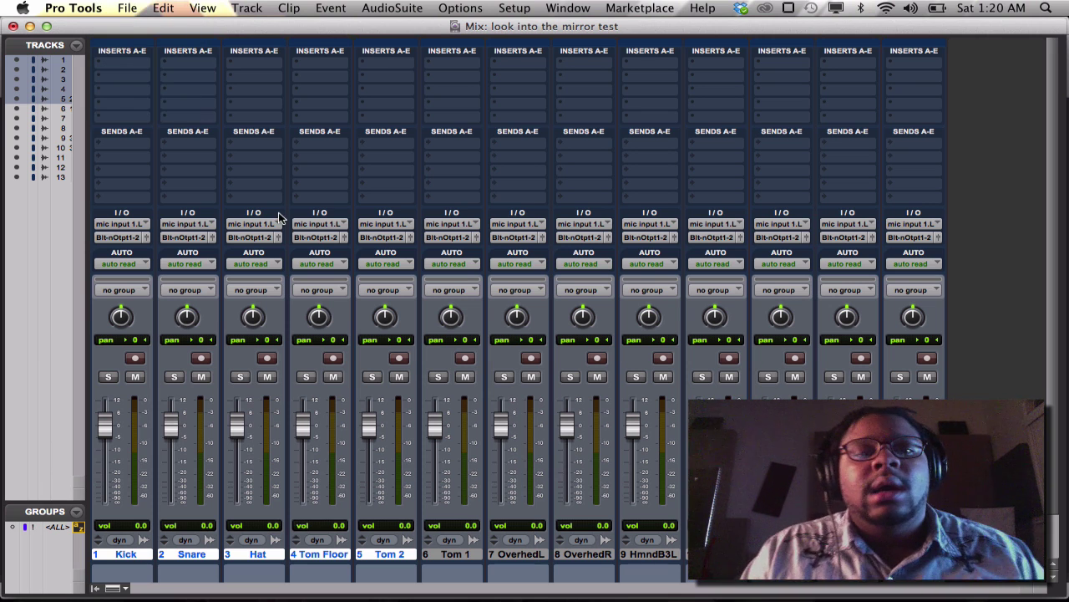
scroll(288, 221, "down", 1)
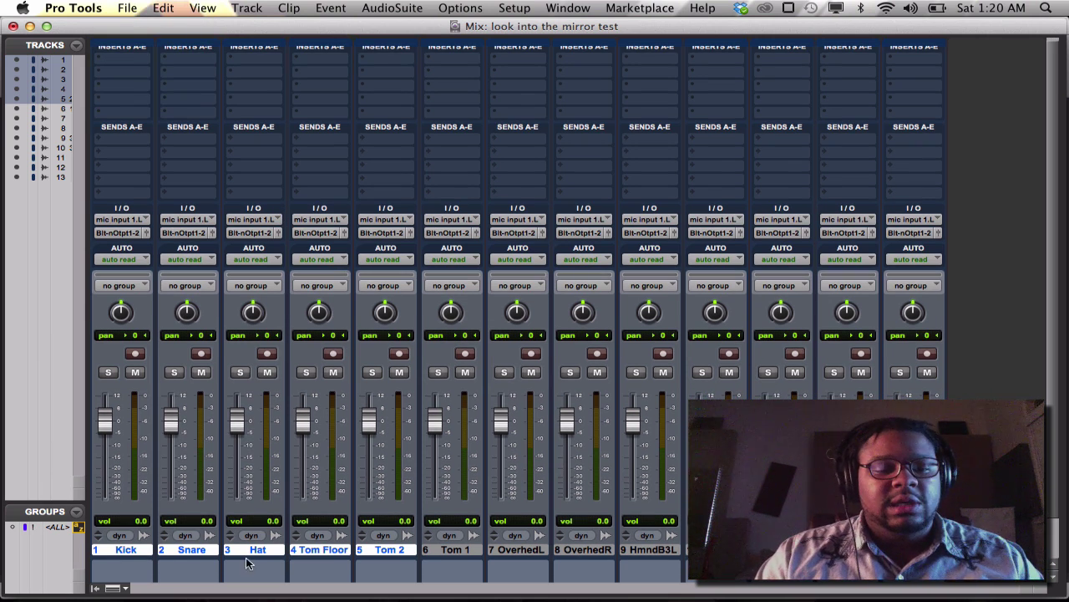
- Click a selected name plate to clear the Kick–Tom 2 track selection
left_click(173, 549)
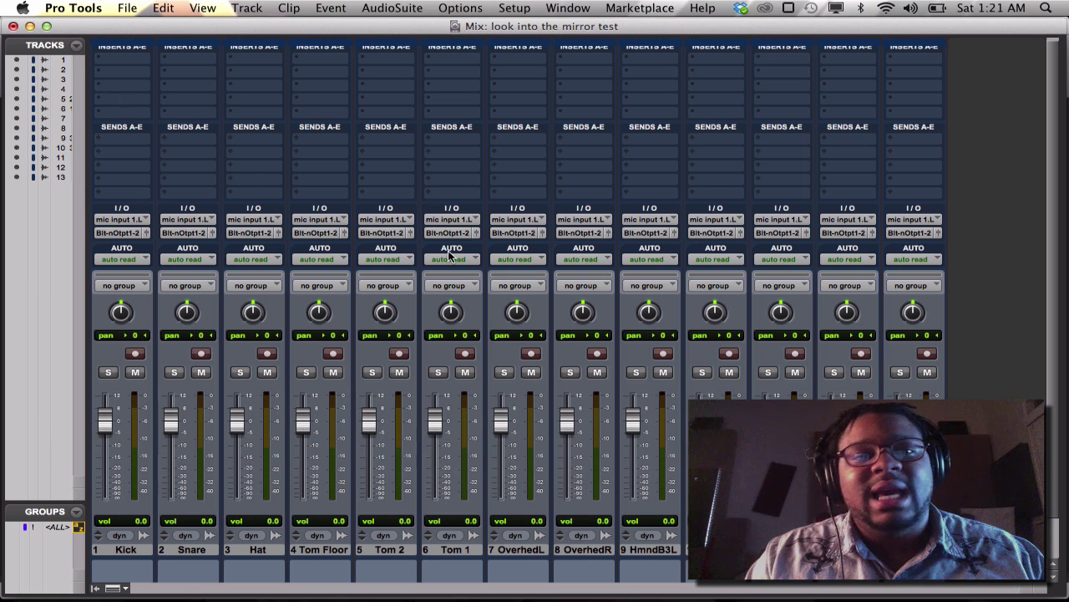
mouse_move(908, 599)
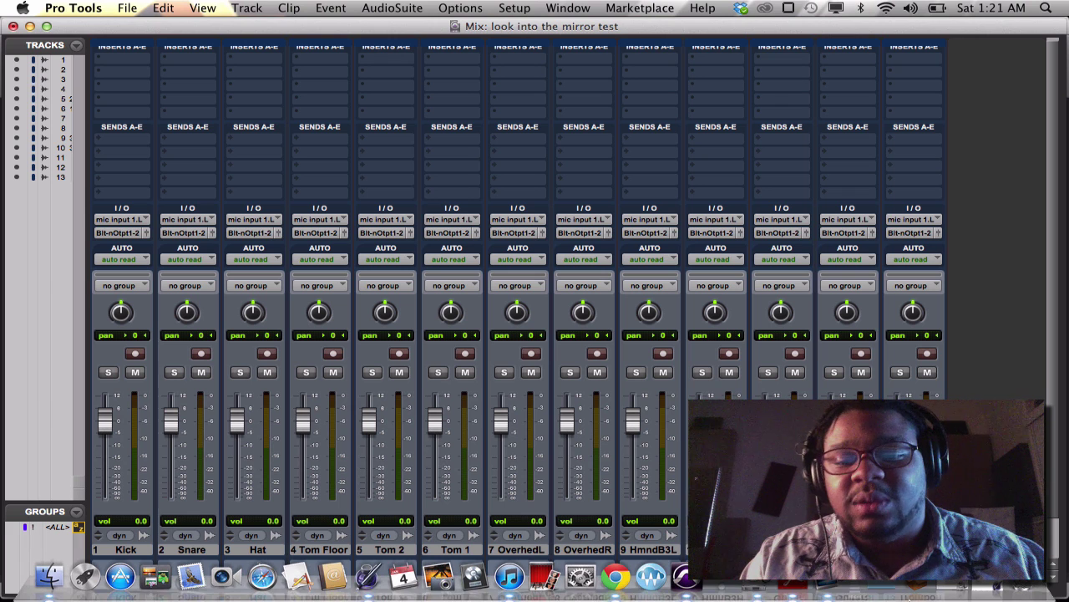